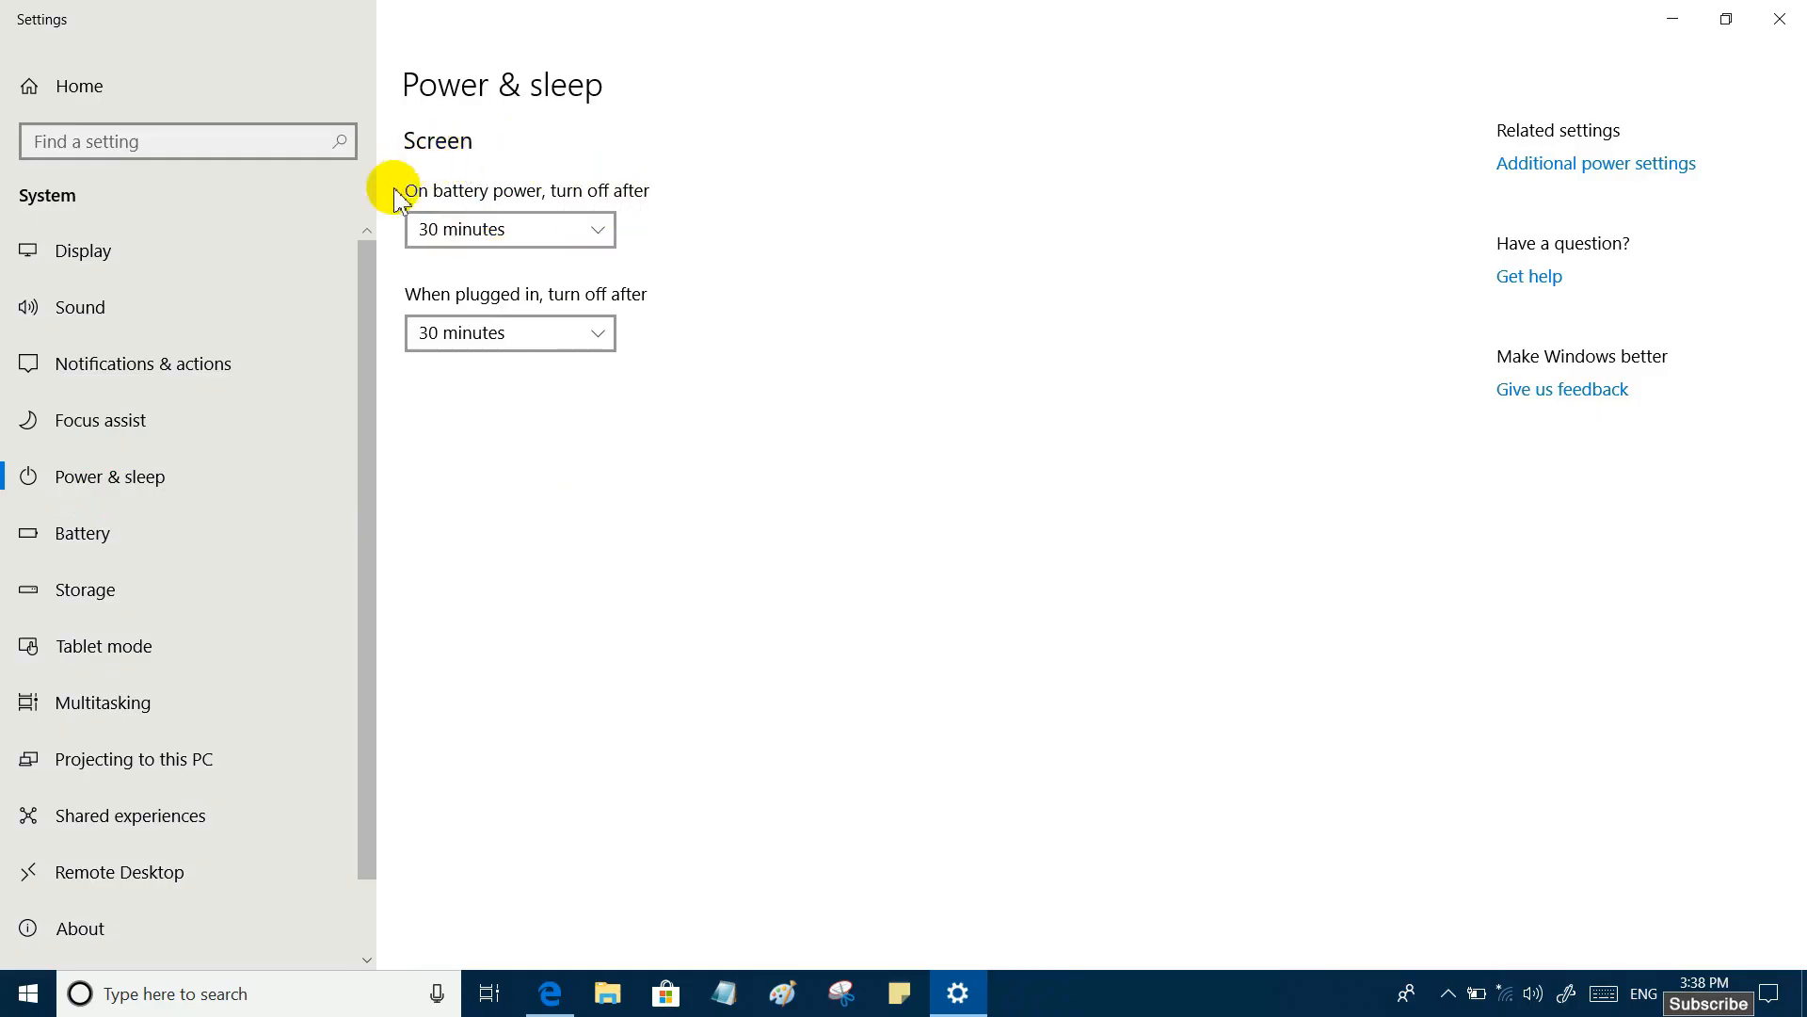
- Set the screen to turn off after 30 minutes on battery power
{"action": "left_click", "coordinate": [605, 237]}
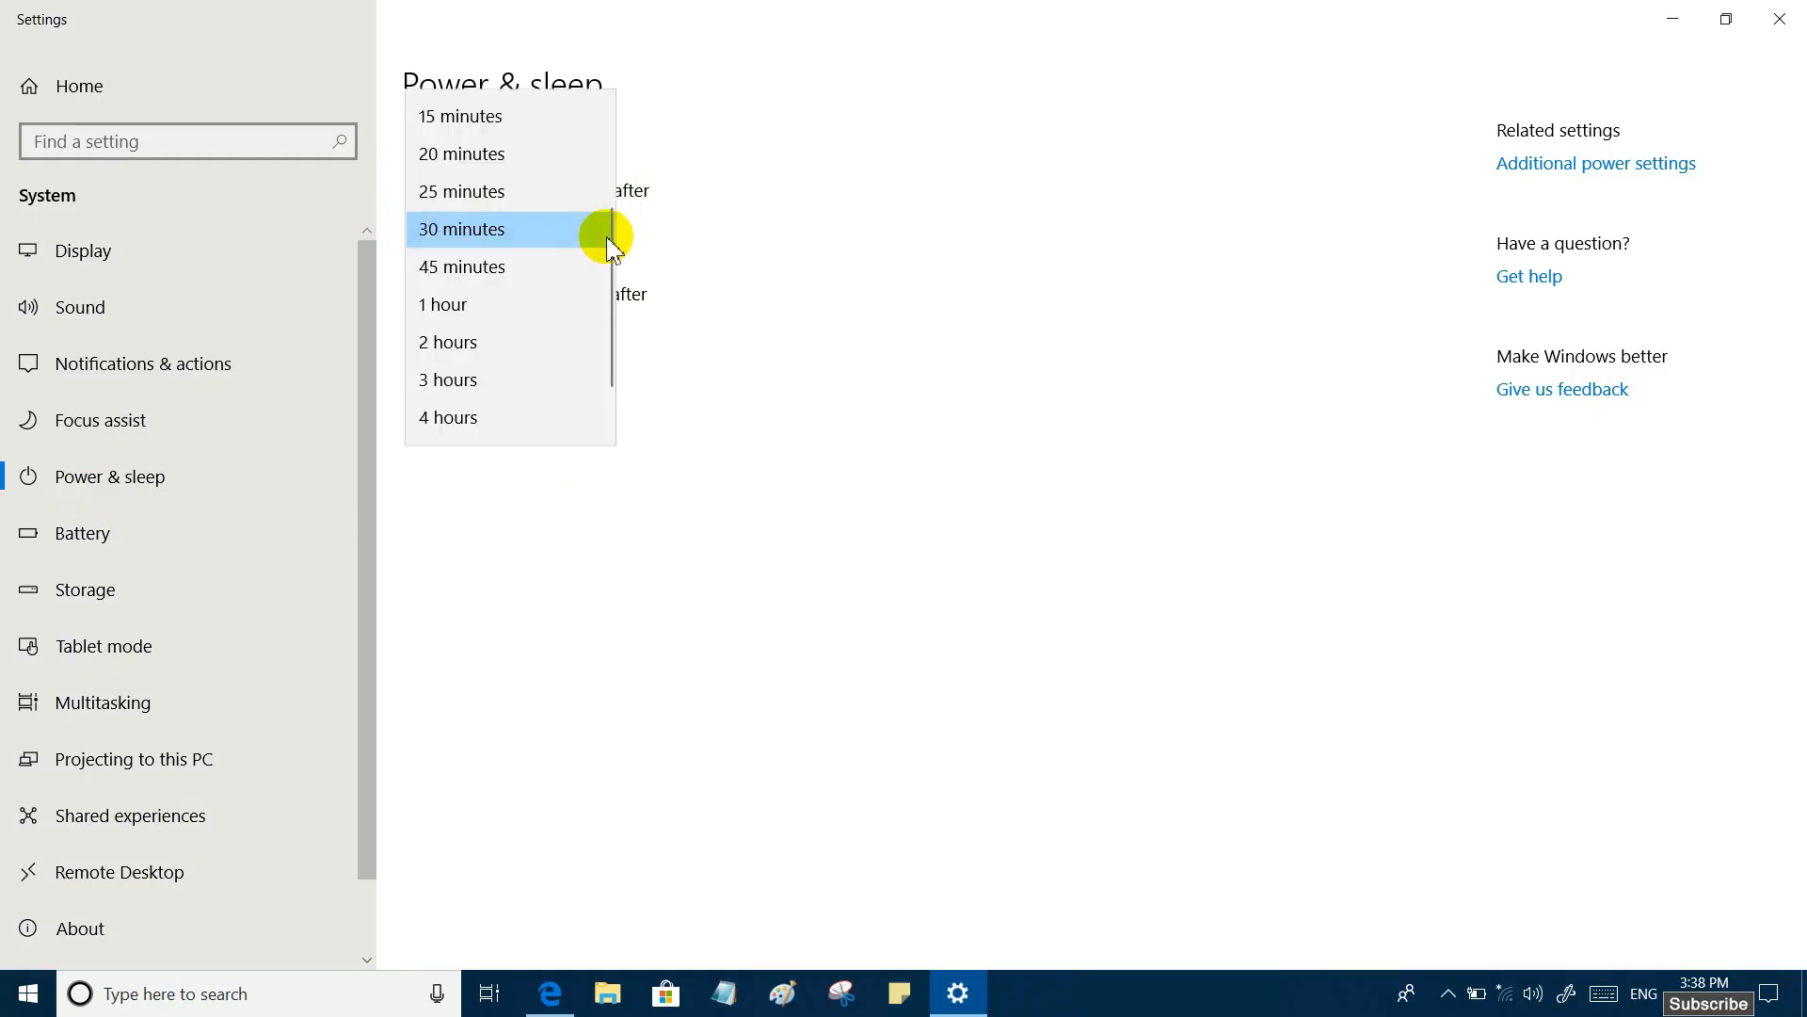
{"action": "left_click", "coordinate": [656, 238]}
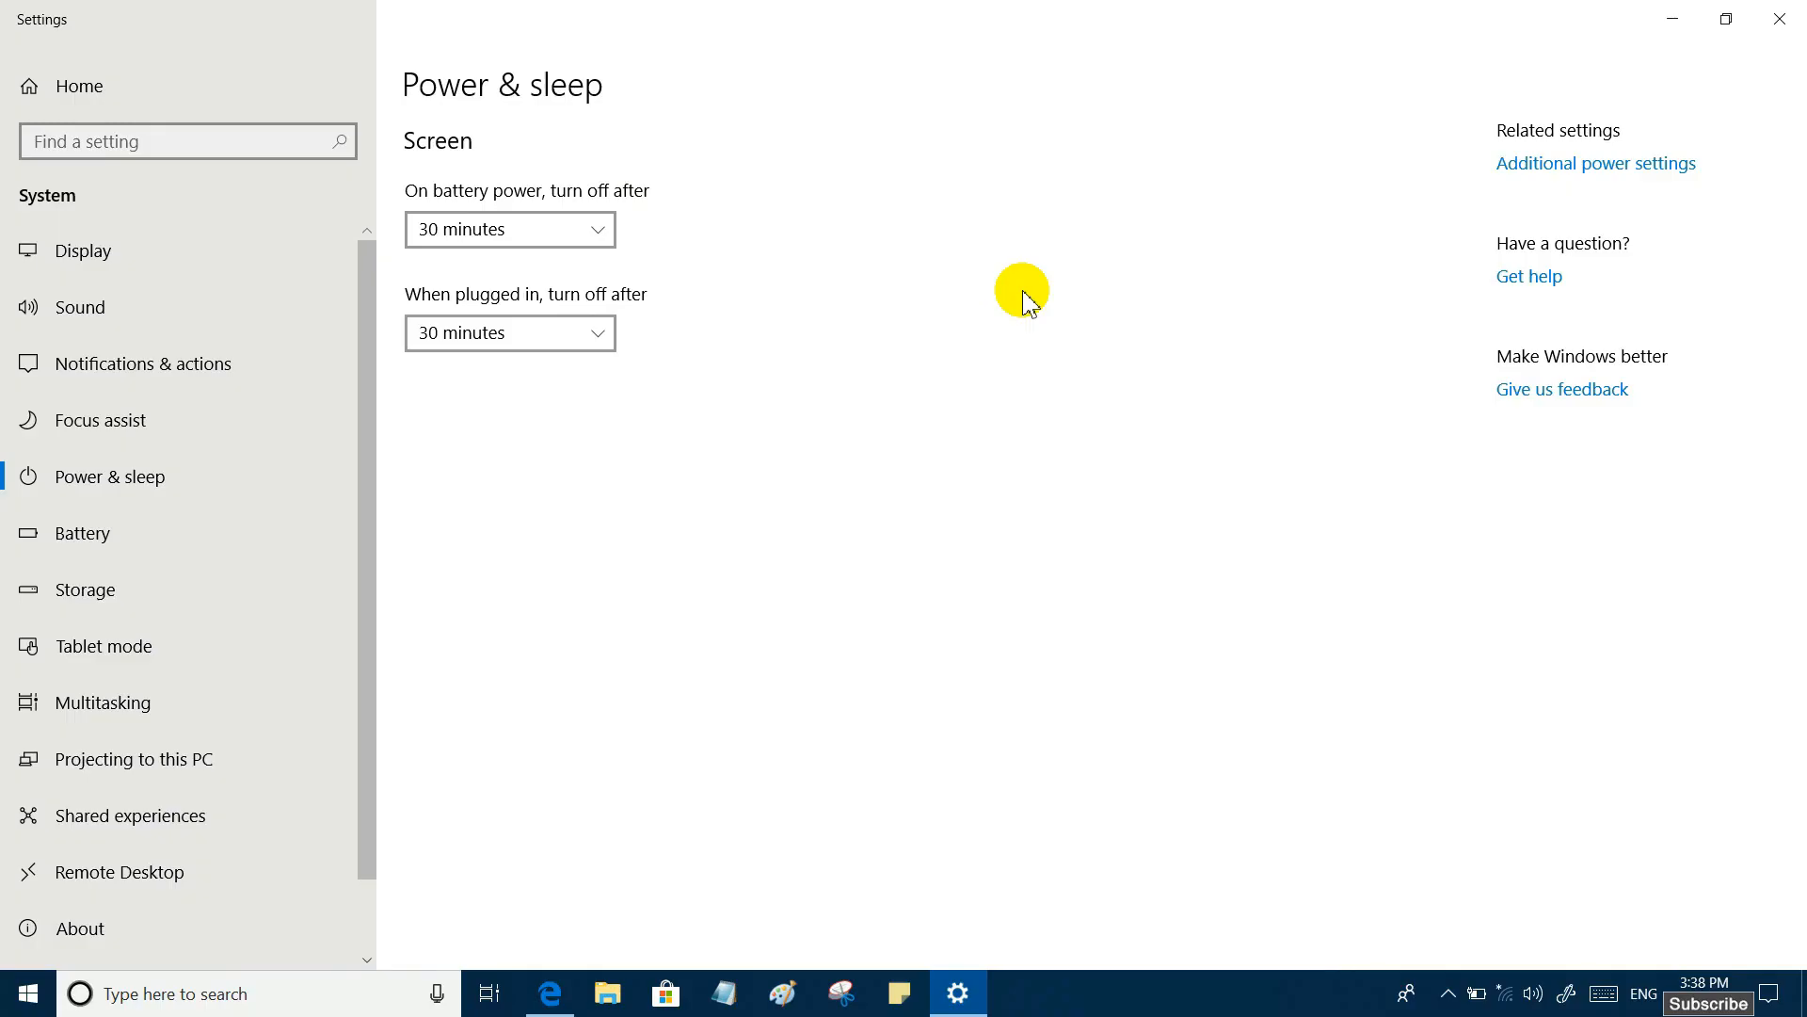
{"action": "left_click", "coordinate": [597, 231]}
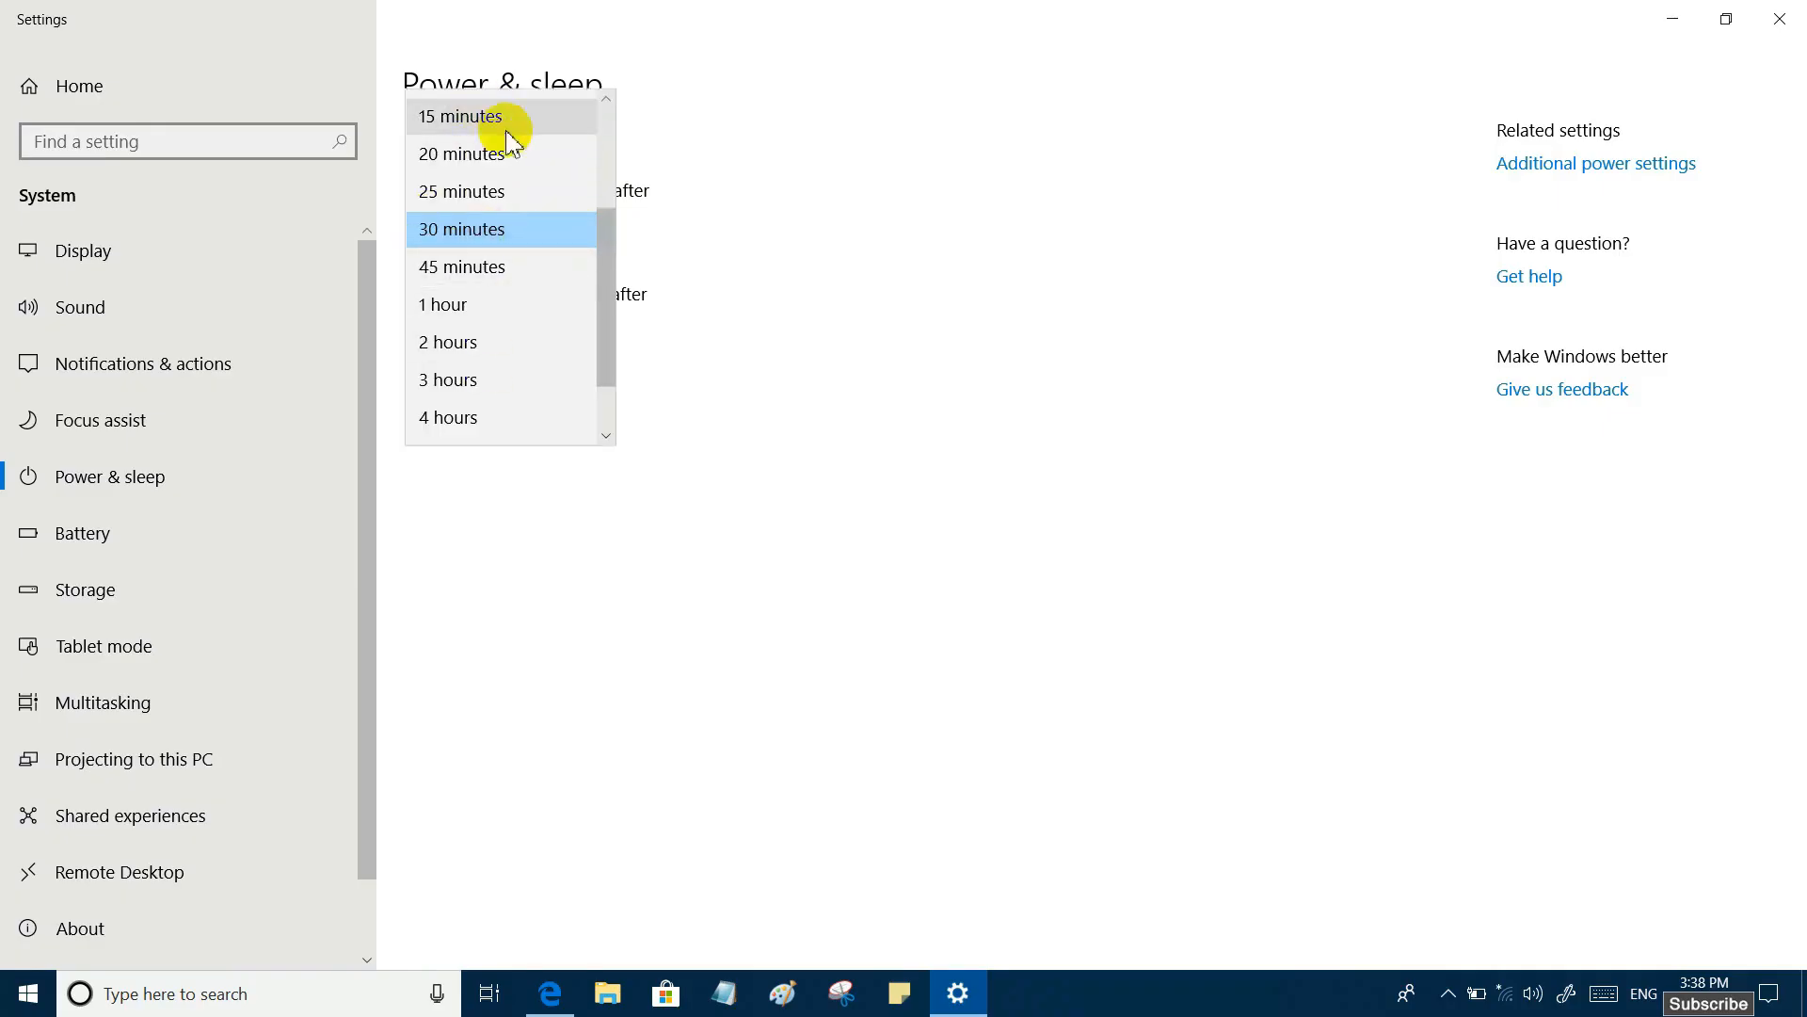
{"action": "left_click", "coordinate": [454, 231]}
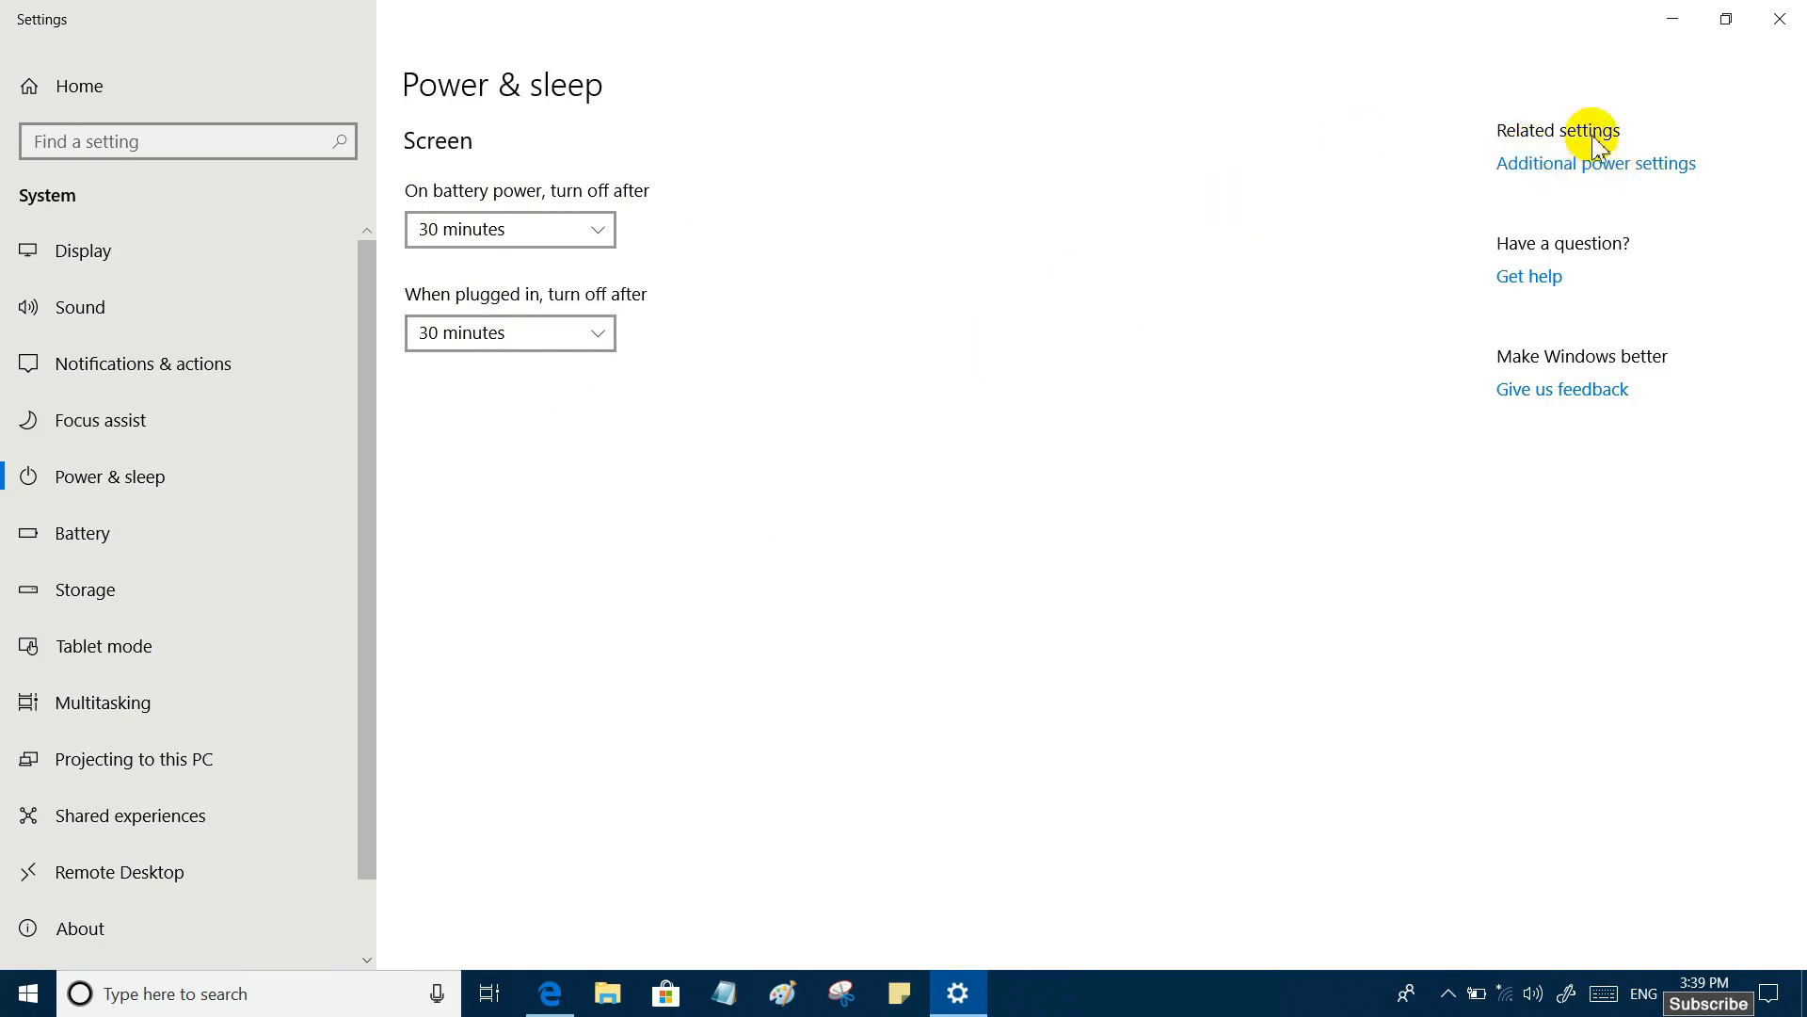
- Open the additional power settings and make My Custom Plan 1 the active power plan
{"action": "left_click", "coordinate": [1656, 164]}
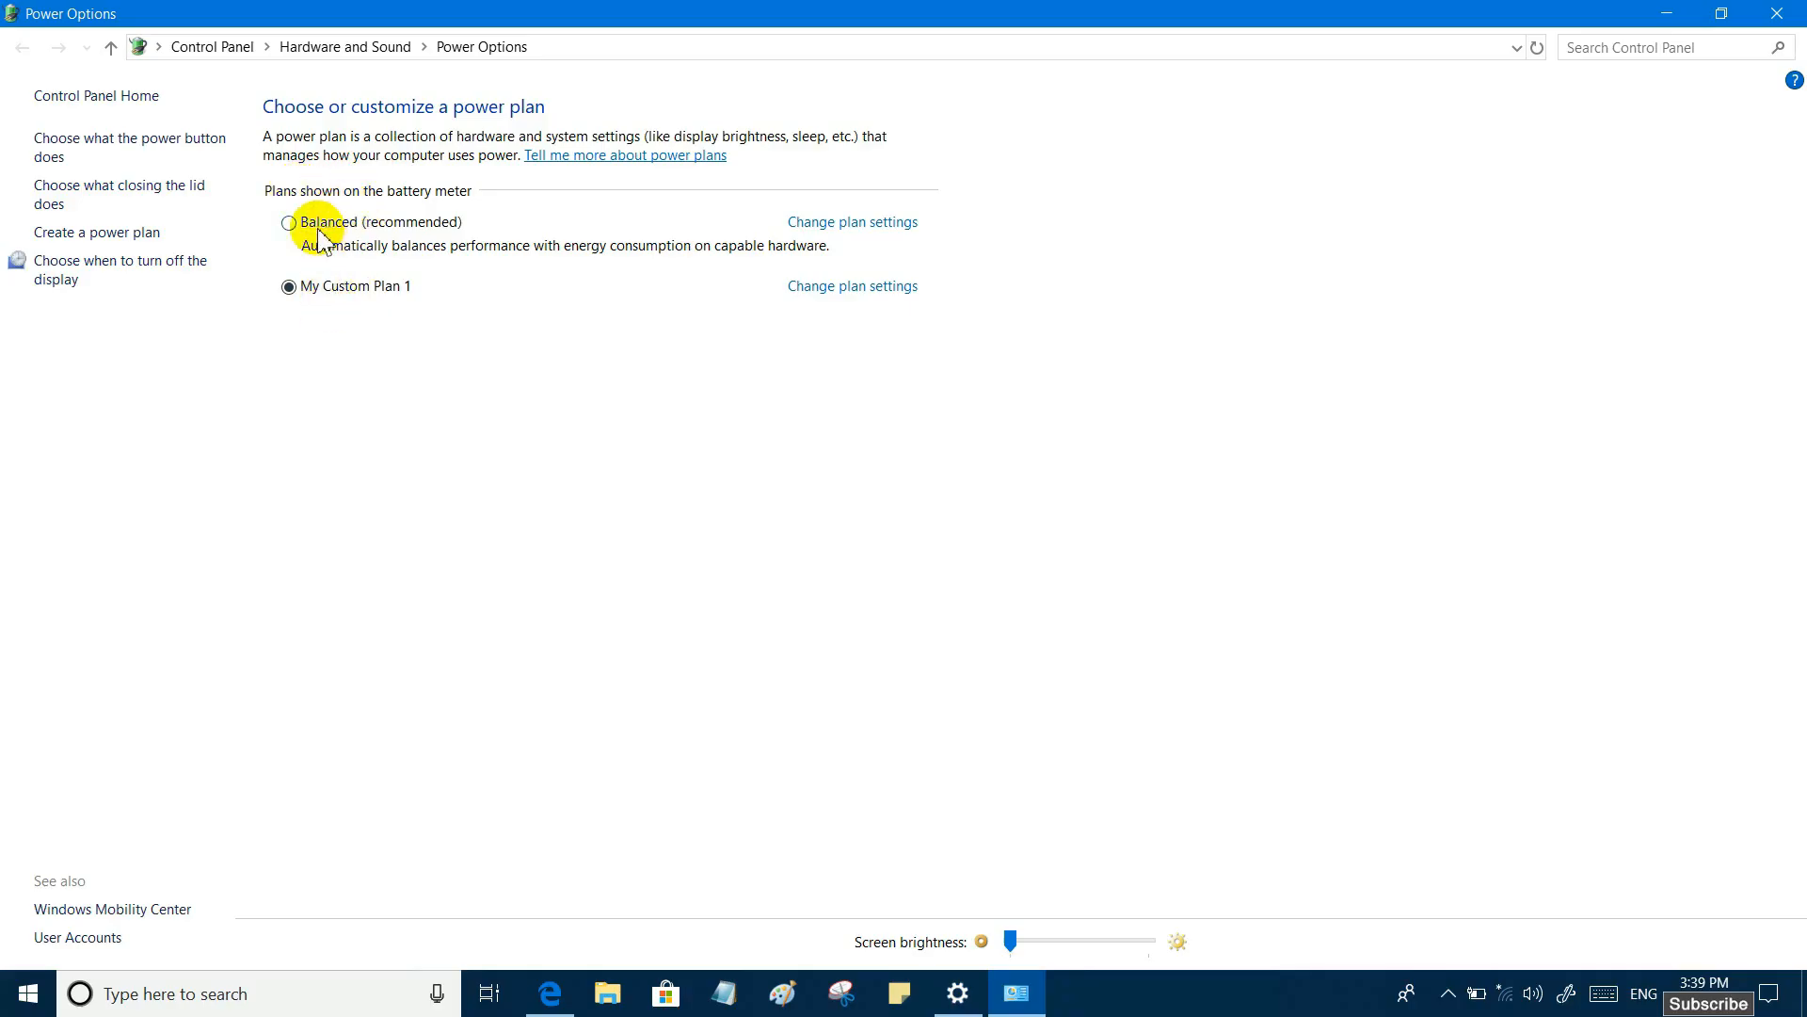
{"action": "left_click", "coordinate": [289, 226]}
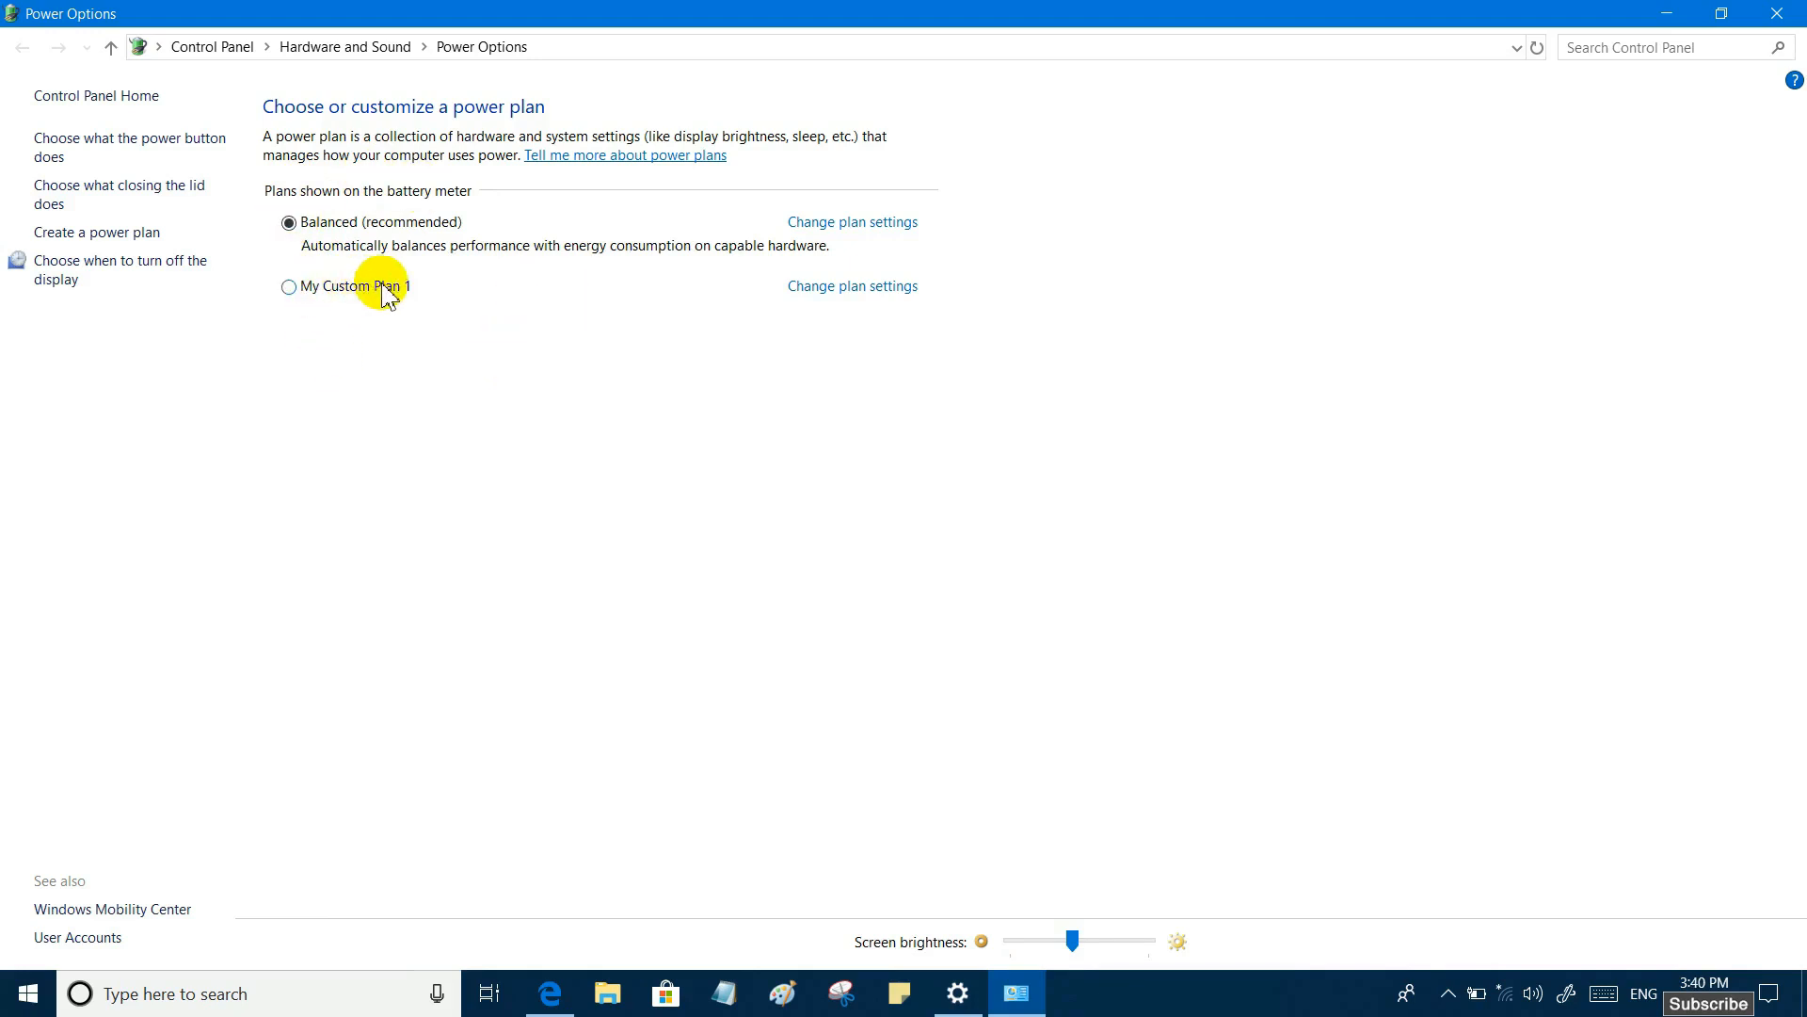
{"action": "left_click", "coordinate": [290, 287]}
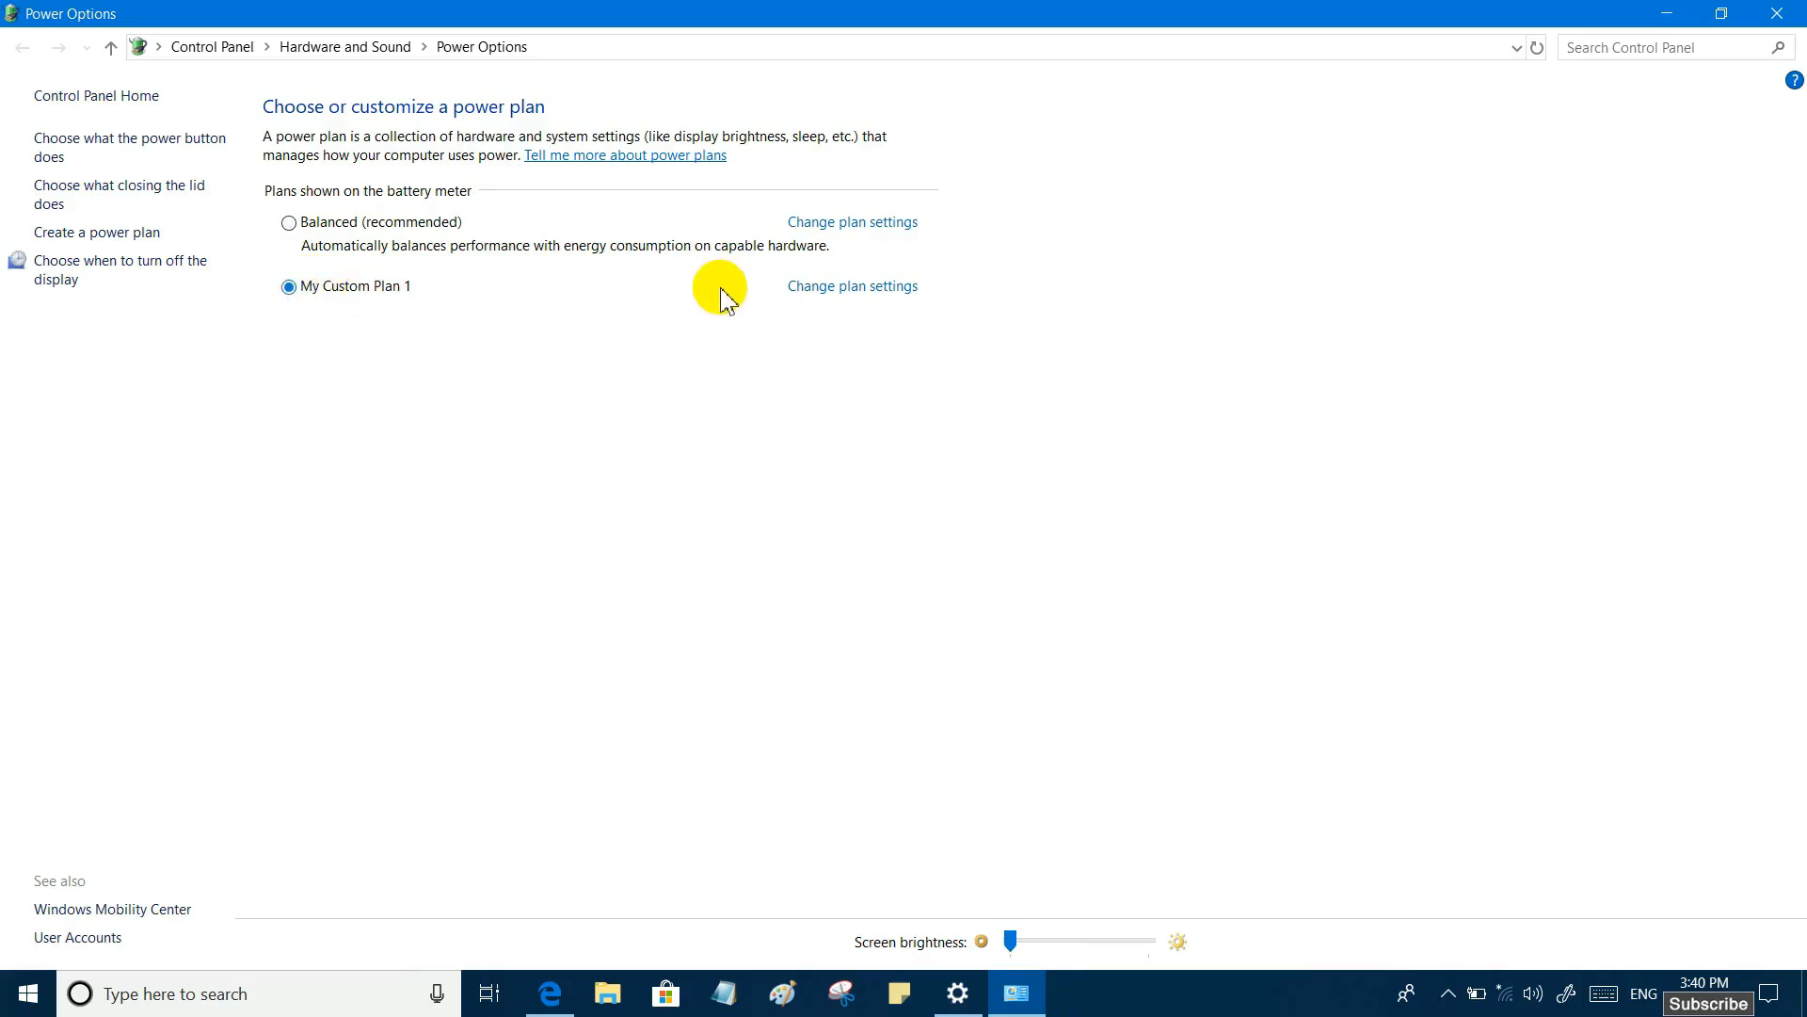
- Set My Custom Plan 1 to turn off the display after 25 minutes on battery and 30 minutes when plugged in
{"action": "left_click", "coordinate": [859, 290]}
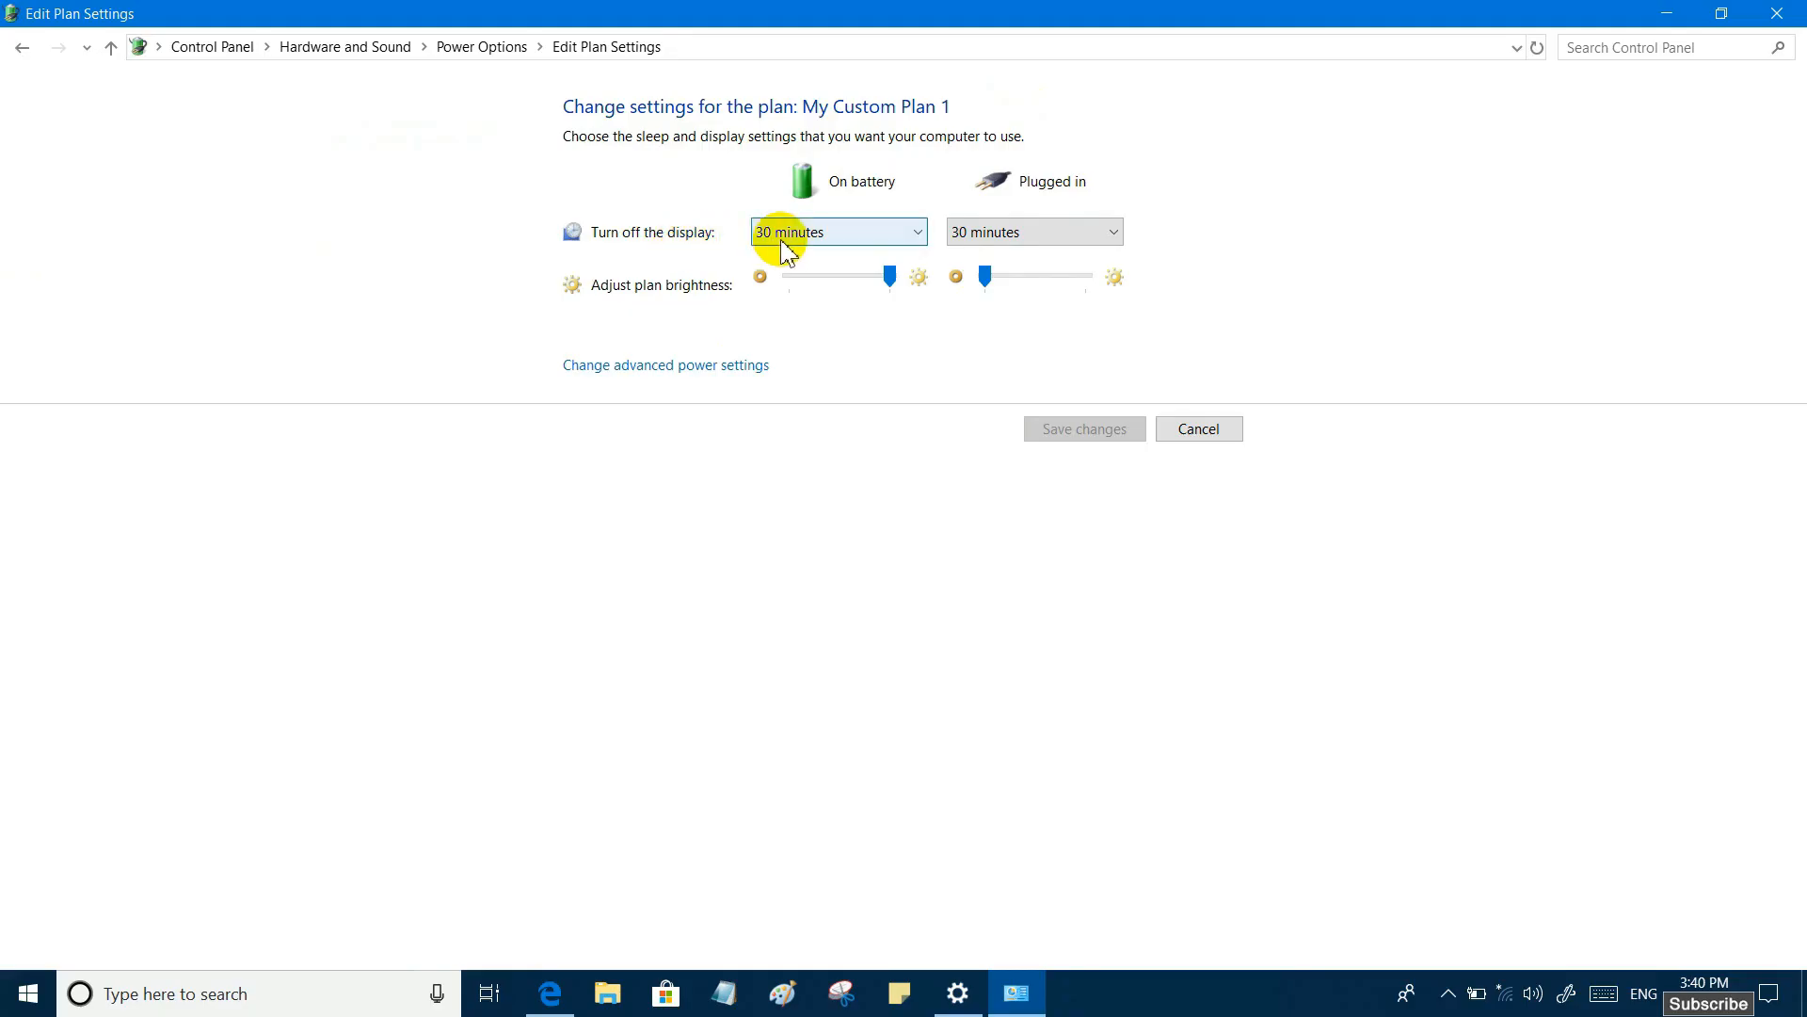
{"action": "left_click", "coordinate": [917, 230]}
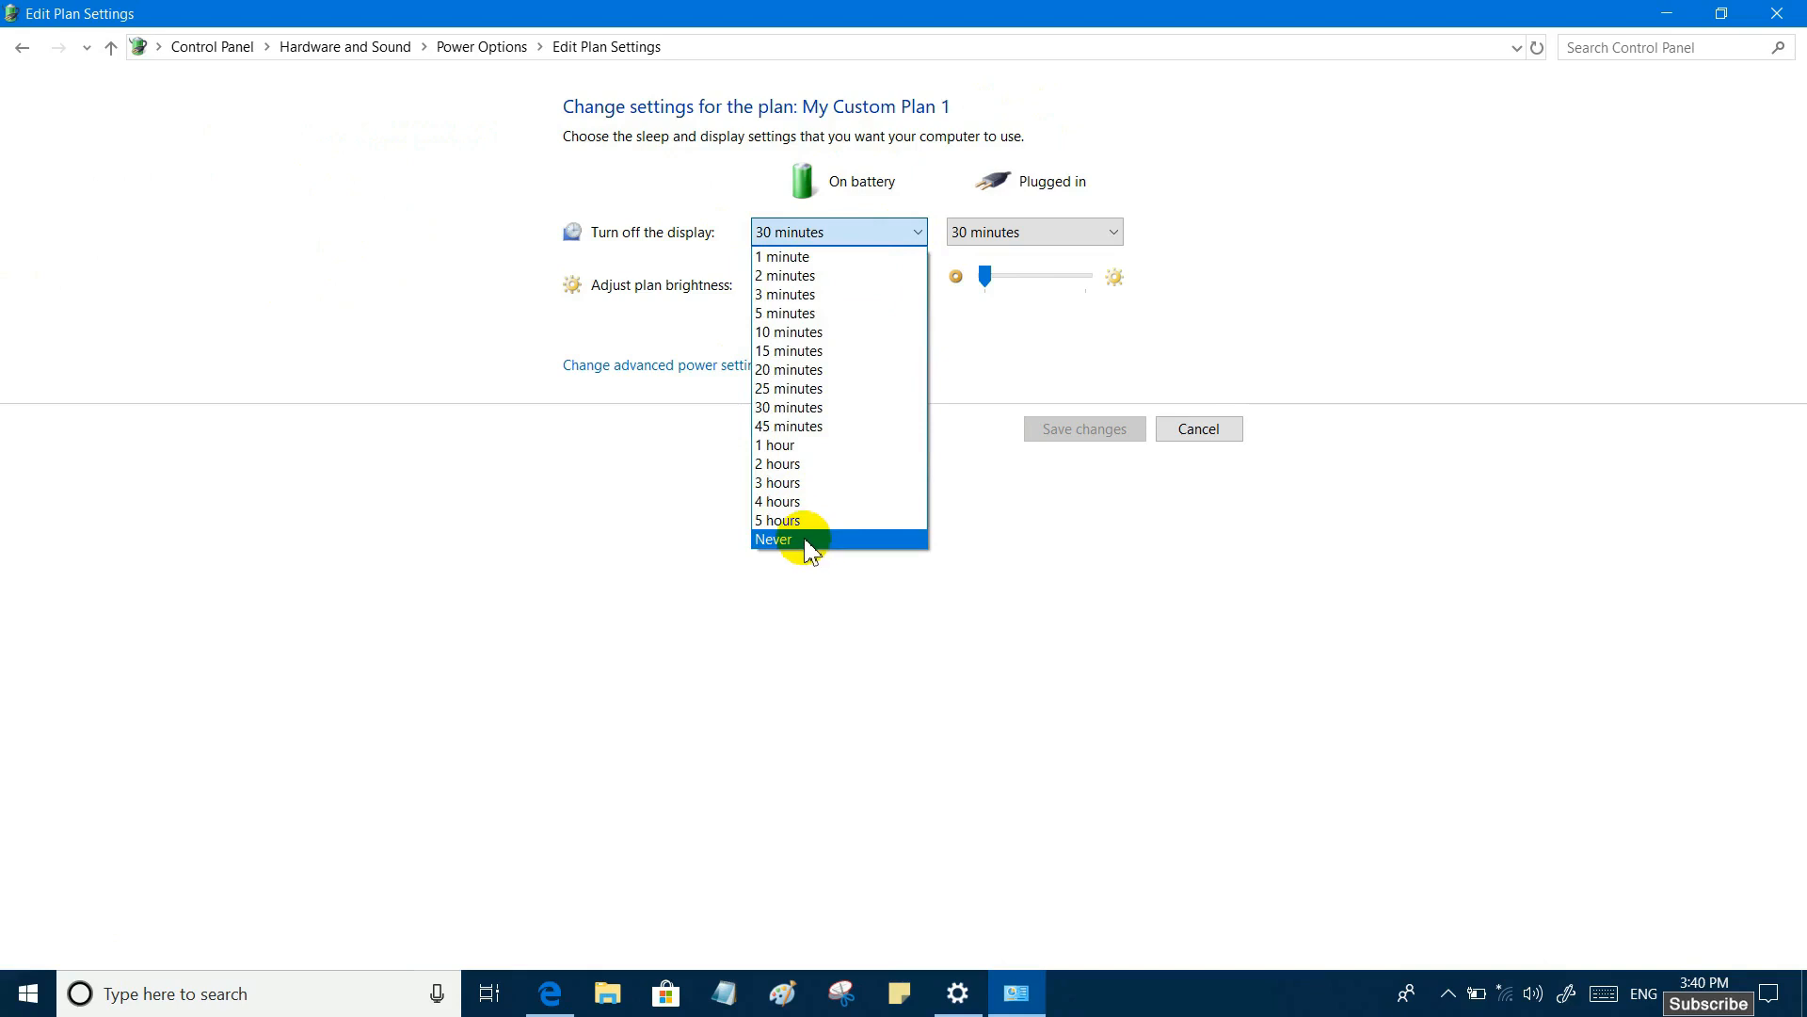
{"action": "left_click", "coordinate": [803, 388]}
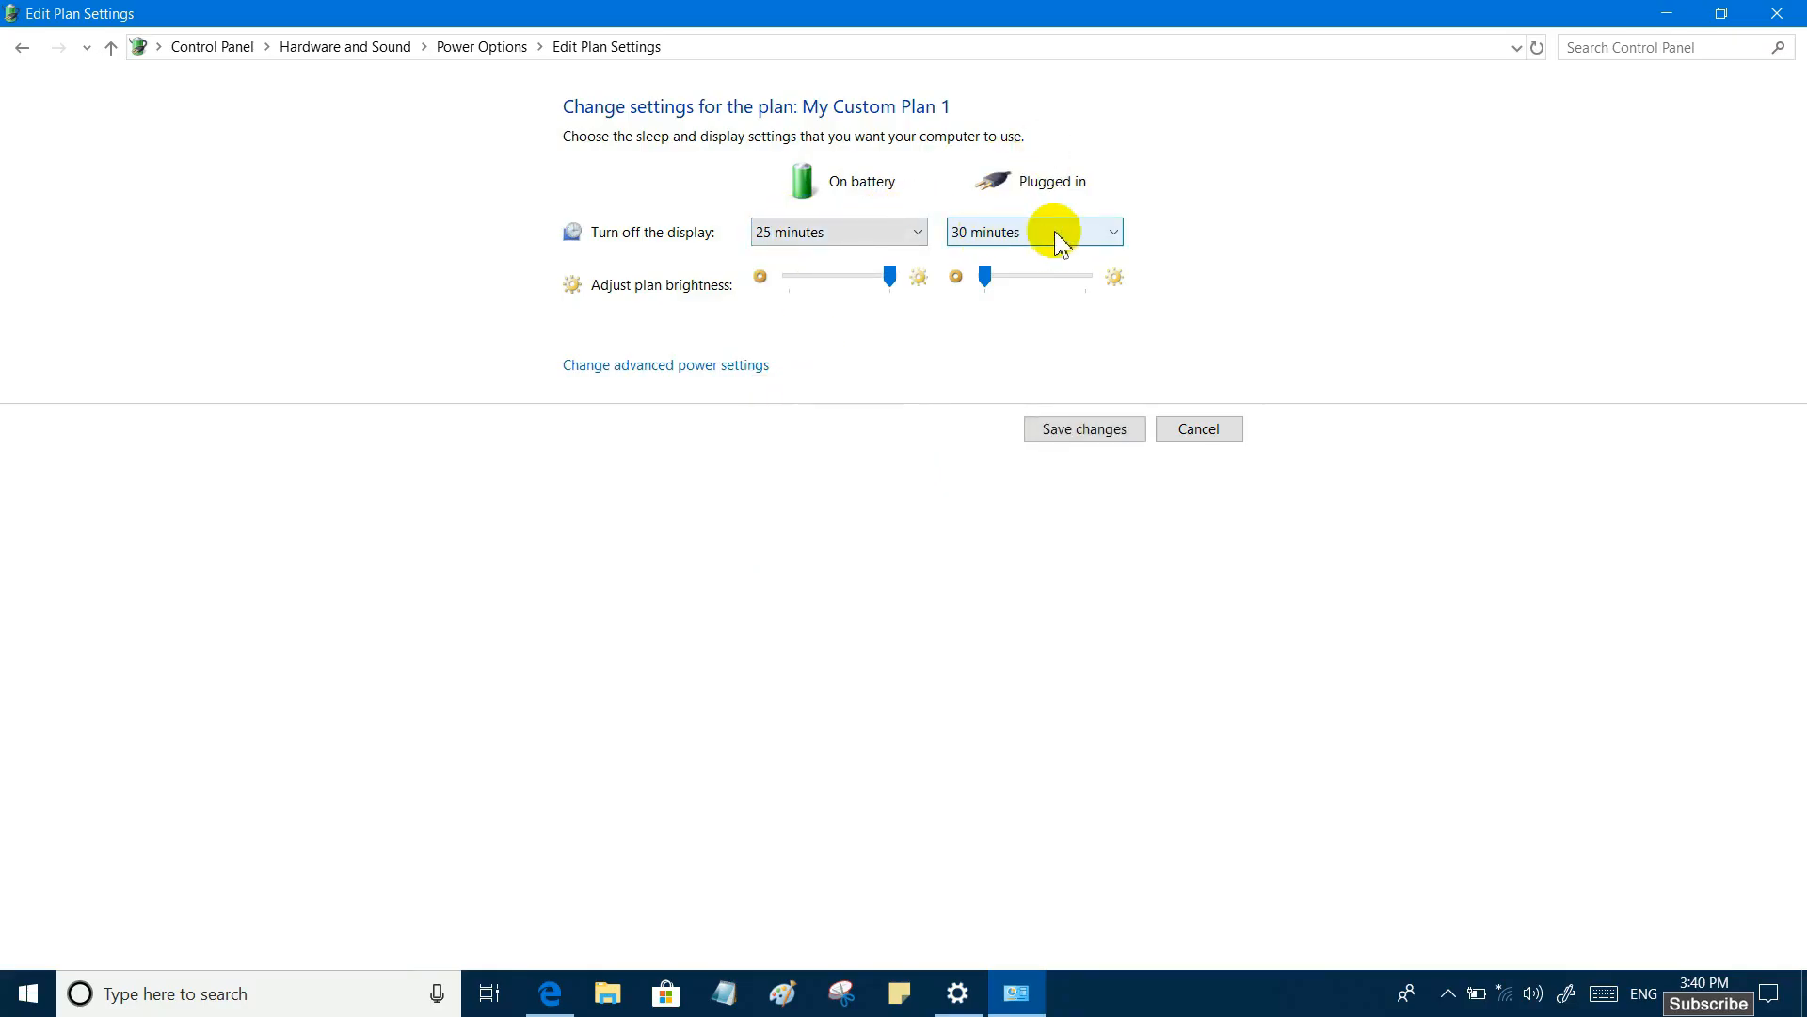
{"action": "left_click", "coordinate": [1116, 233]}
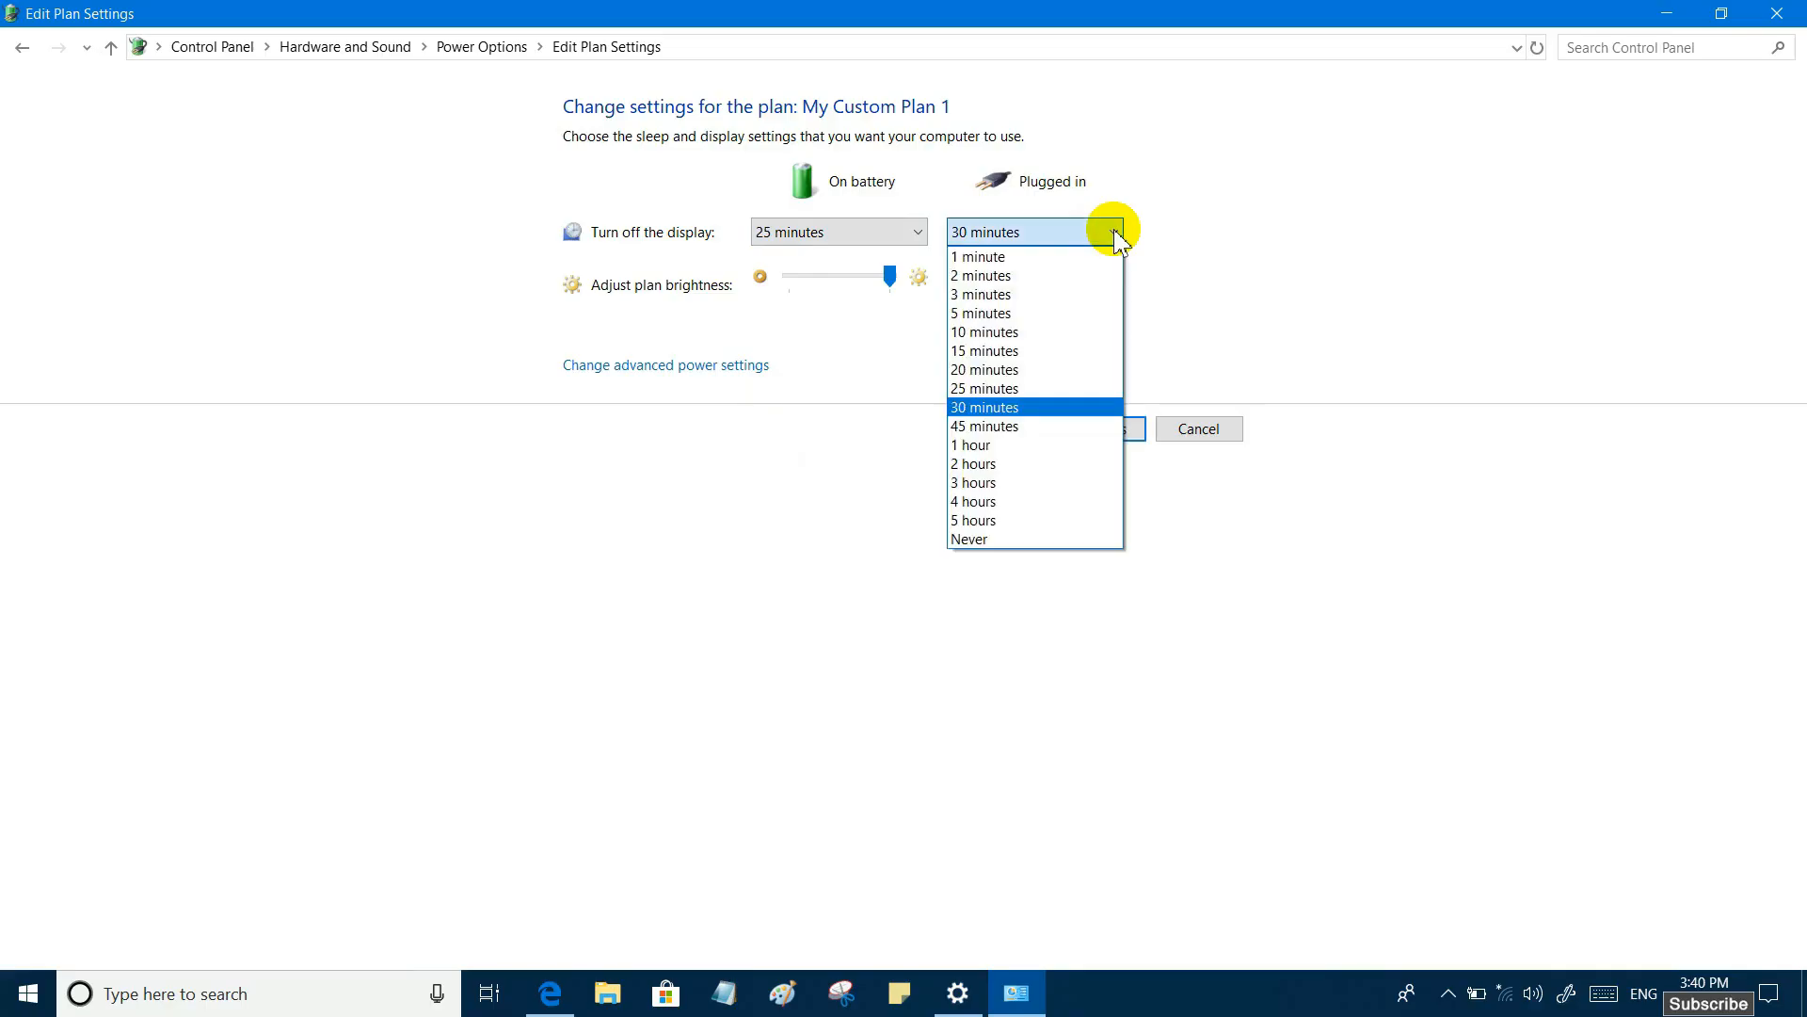
{"action": "left_click", "coordinate": [982, 407]}
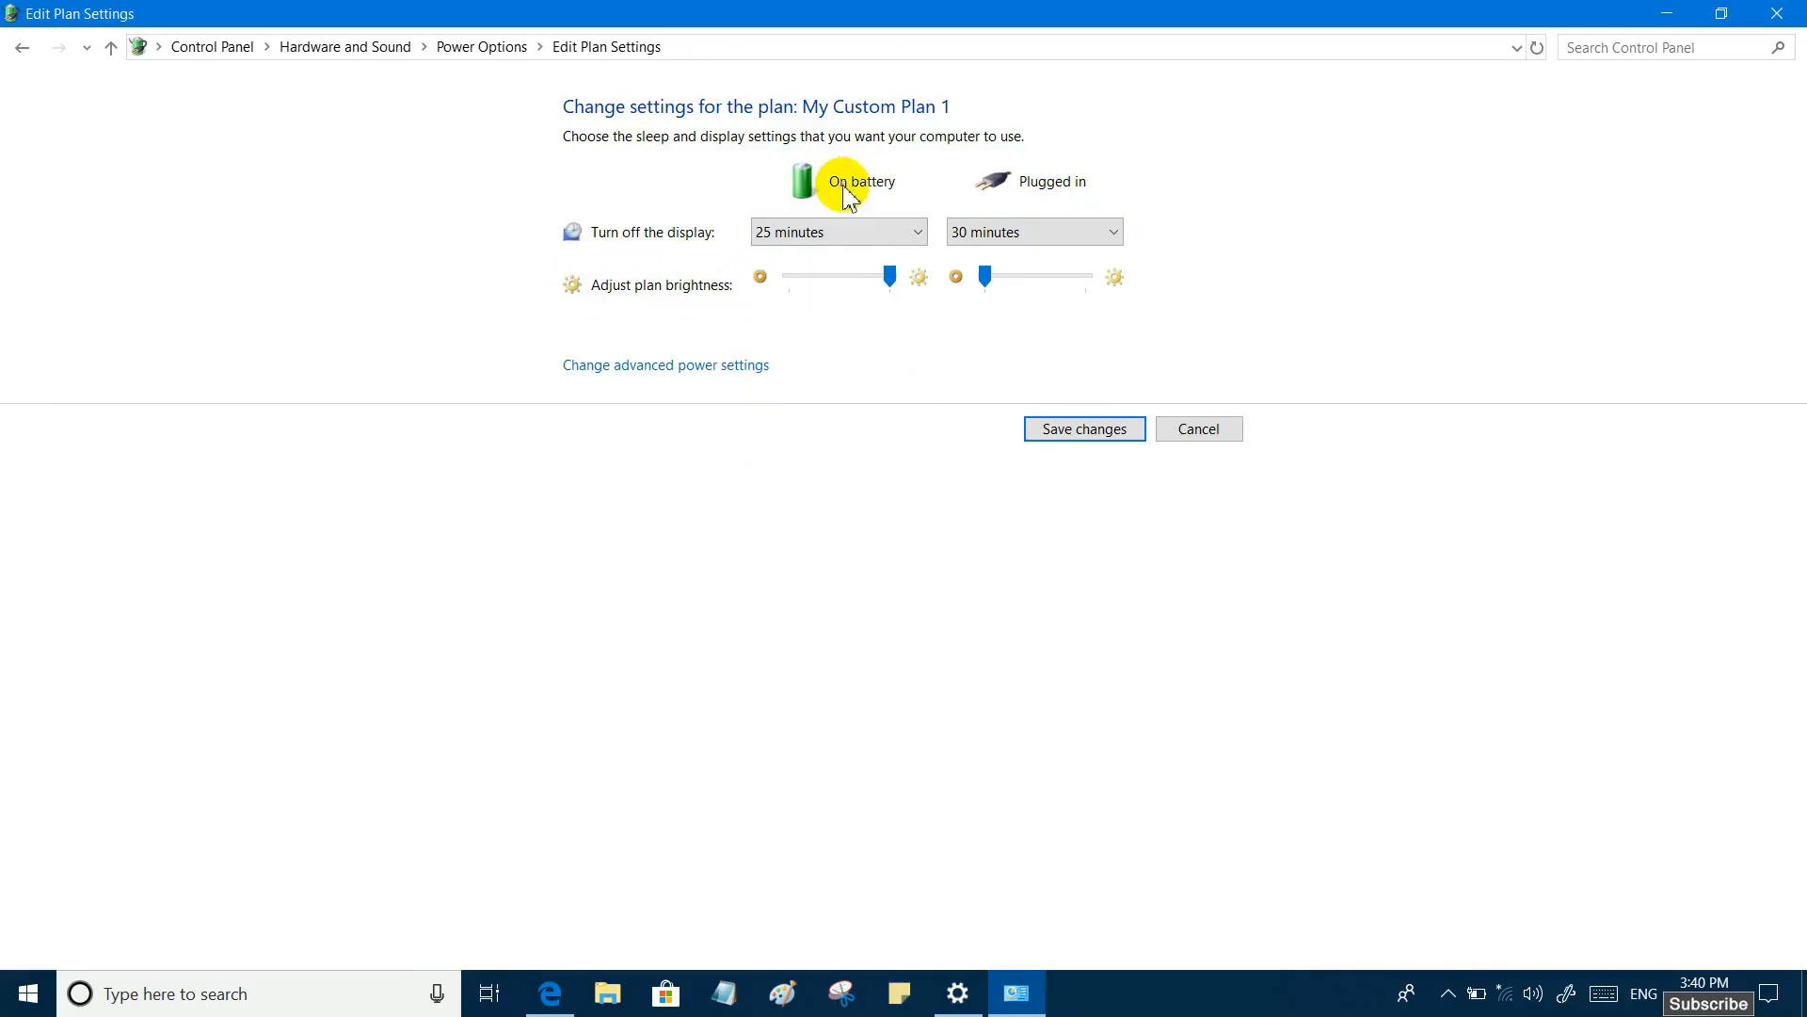
- Set My Custom Plan 1's brightness high on battery and low when plugged in, and save the plan changes
{"action": "left_click_drag", "start_coordinate": [882, 280], "coordinate": [892, 281]}
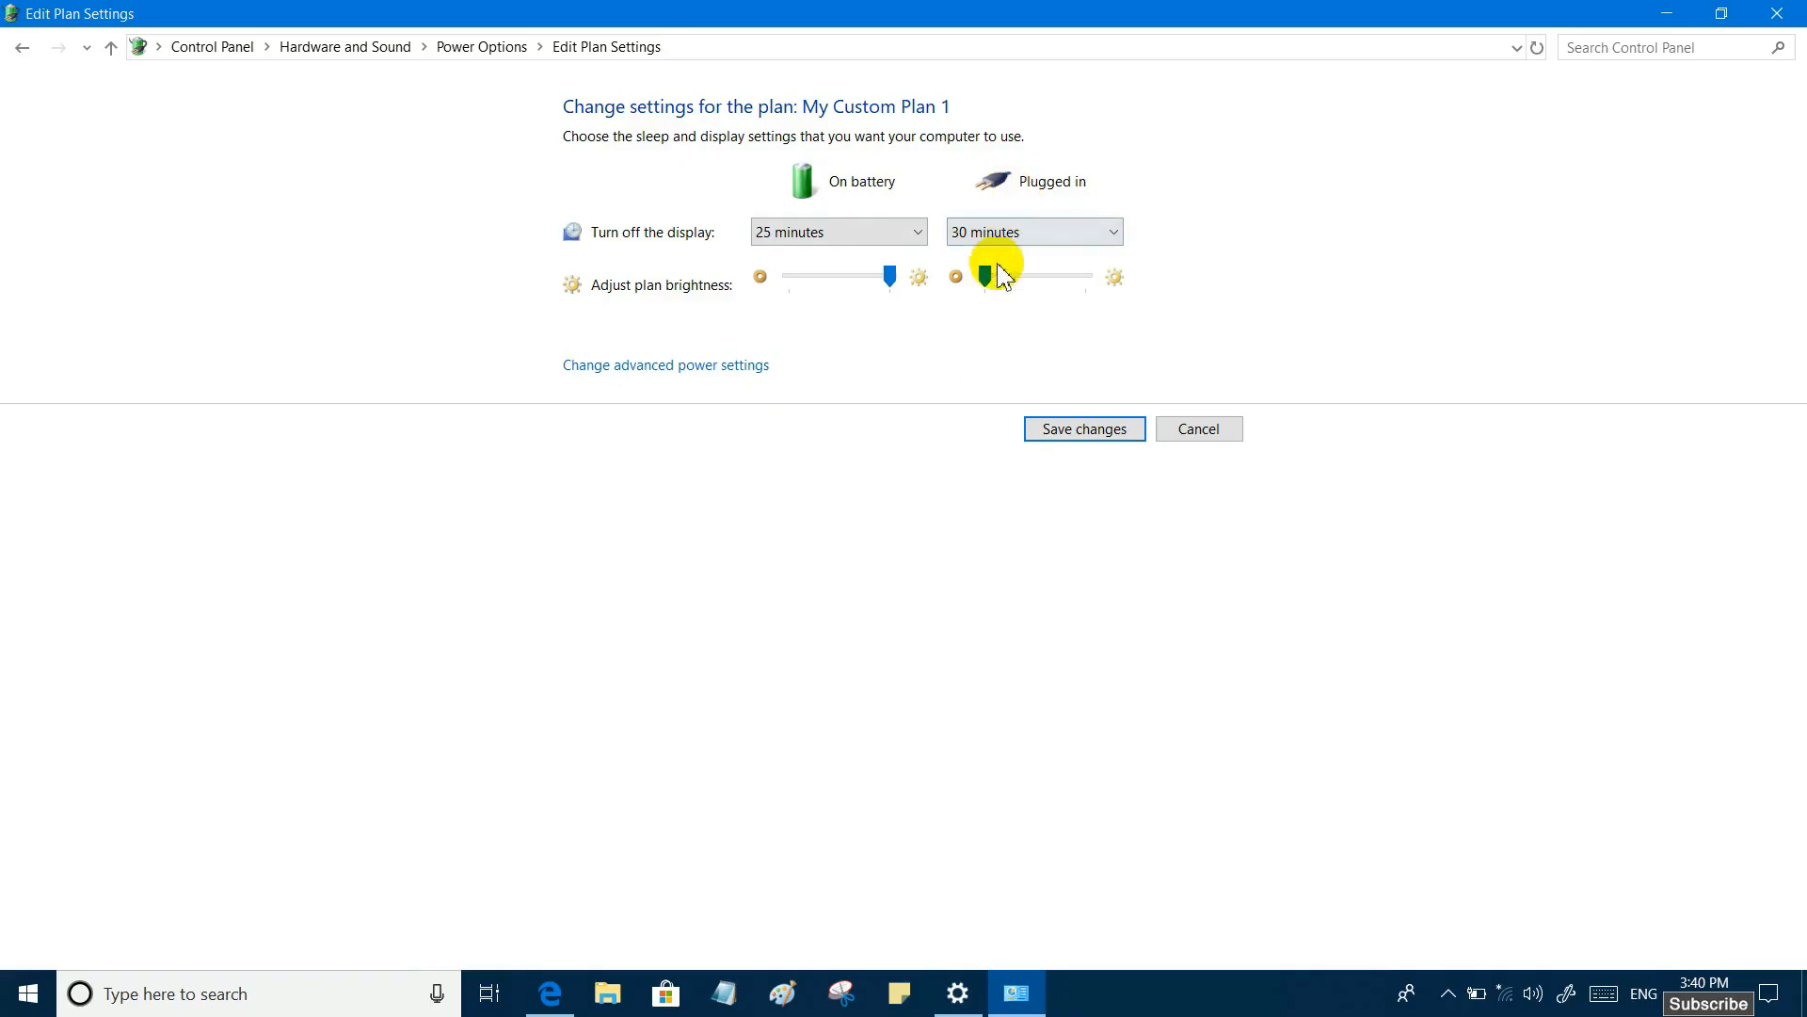
{"action": "mouse_move", "coordinate": [1001, 275]}
{"action": "left_mouse_down"}
{"action": "mouse_move", "coordinate": [1089, 281]}
{"action": "mouse_move", "coordinate": [988, 282]}
{"action": "left_mouse_up"}
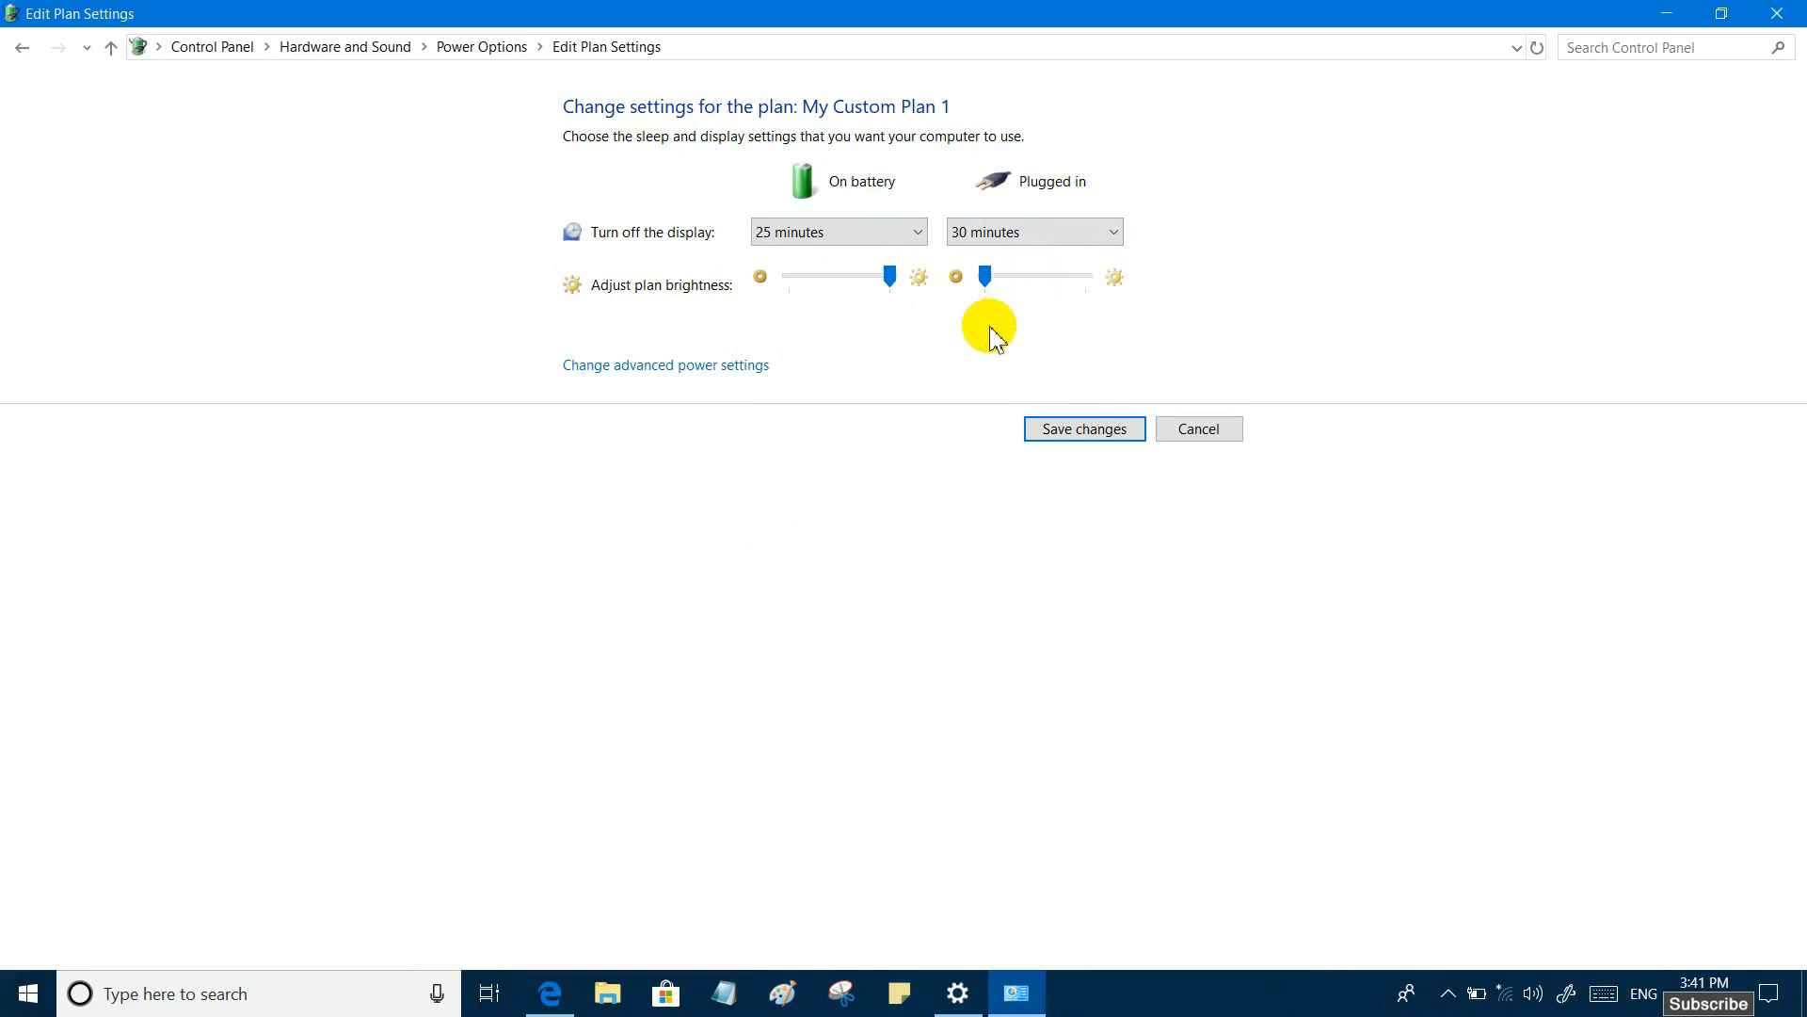
{"action": "left_click", "coordinate": [1059, 428]}
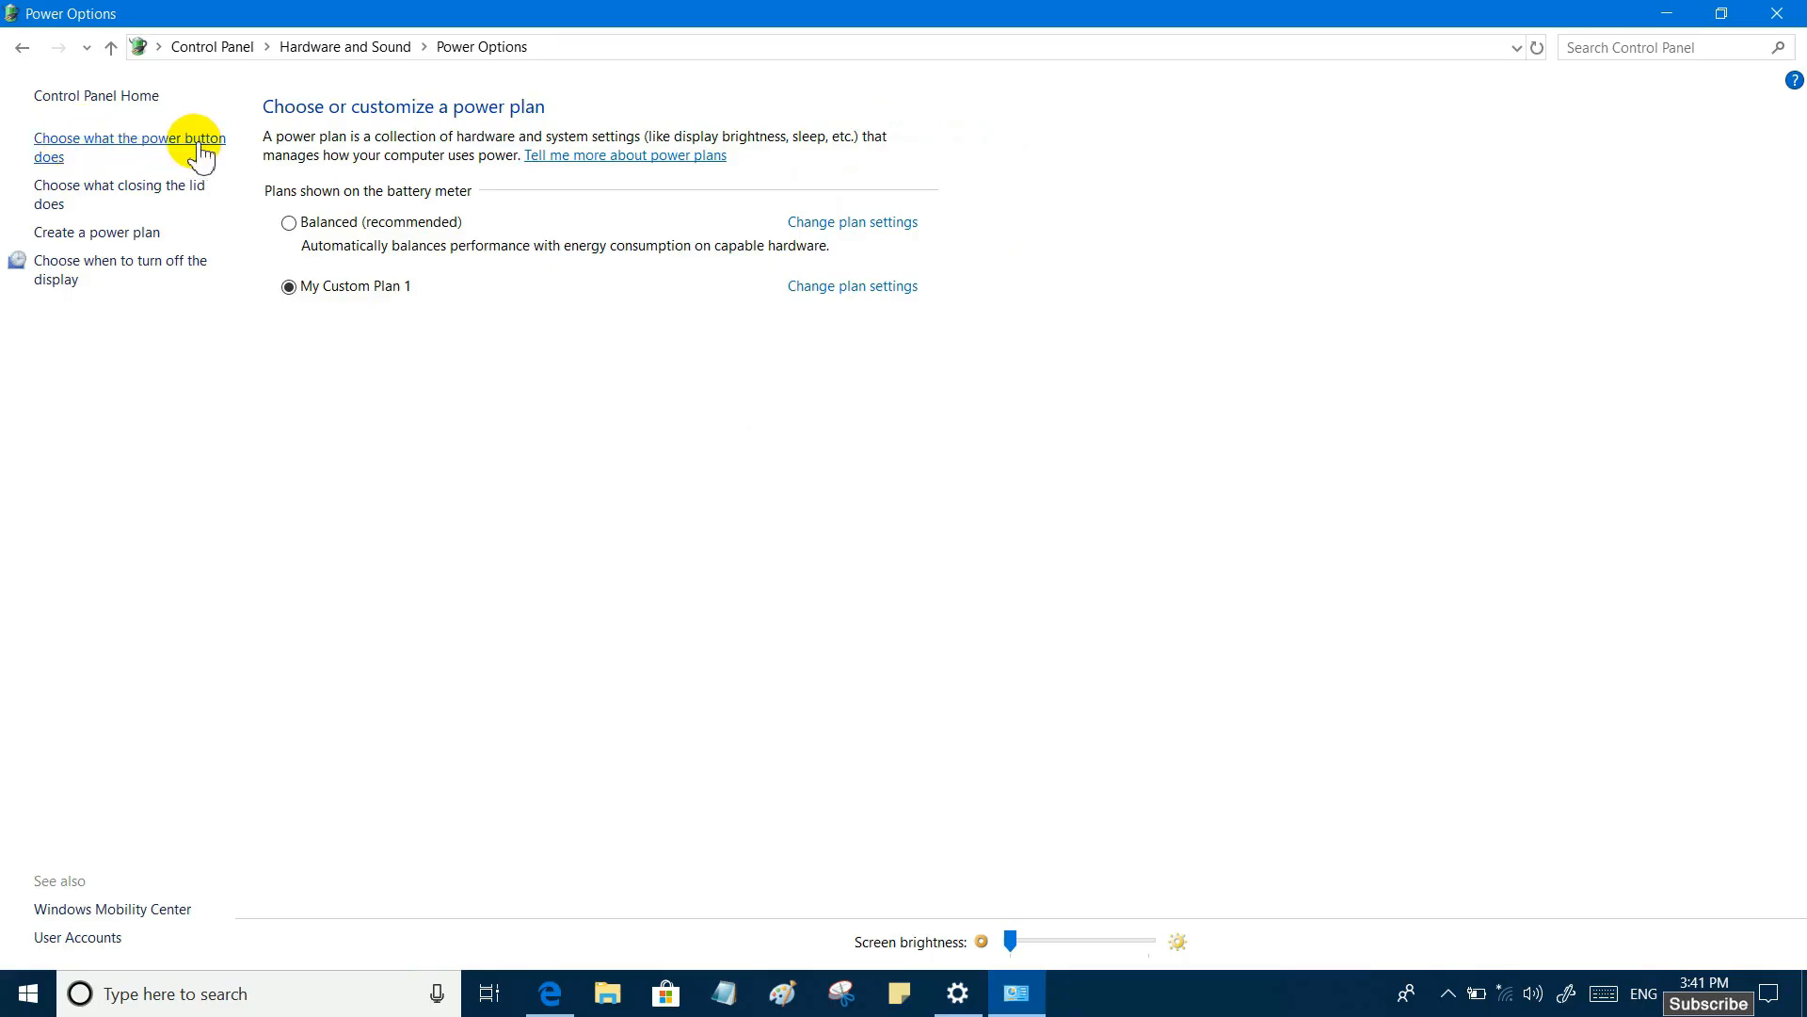
- Set the power button action to Turn off the display both on battery and when plugged in
{"action": "left_click", "coordinate": [165, 137]}
{"action": "left_click", "coordinate": [164, 137]}
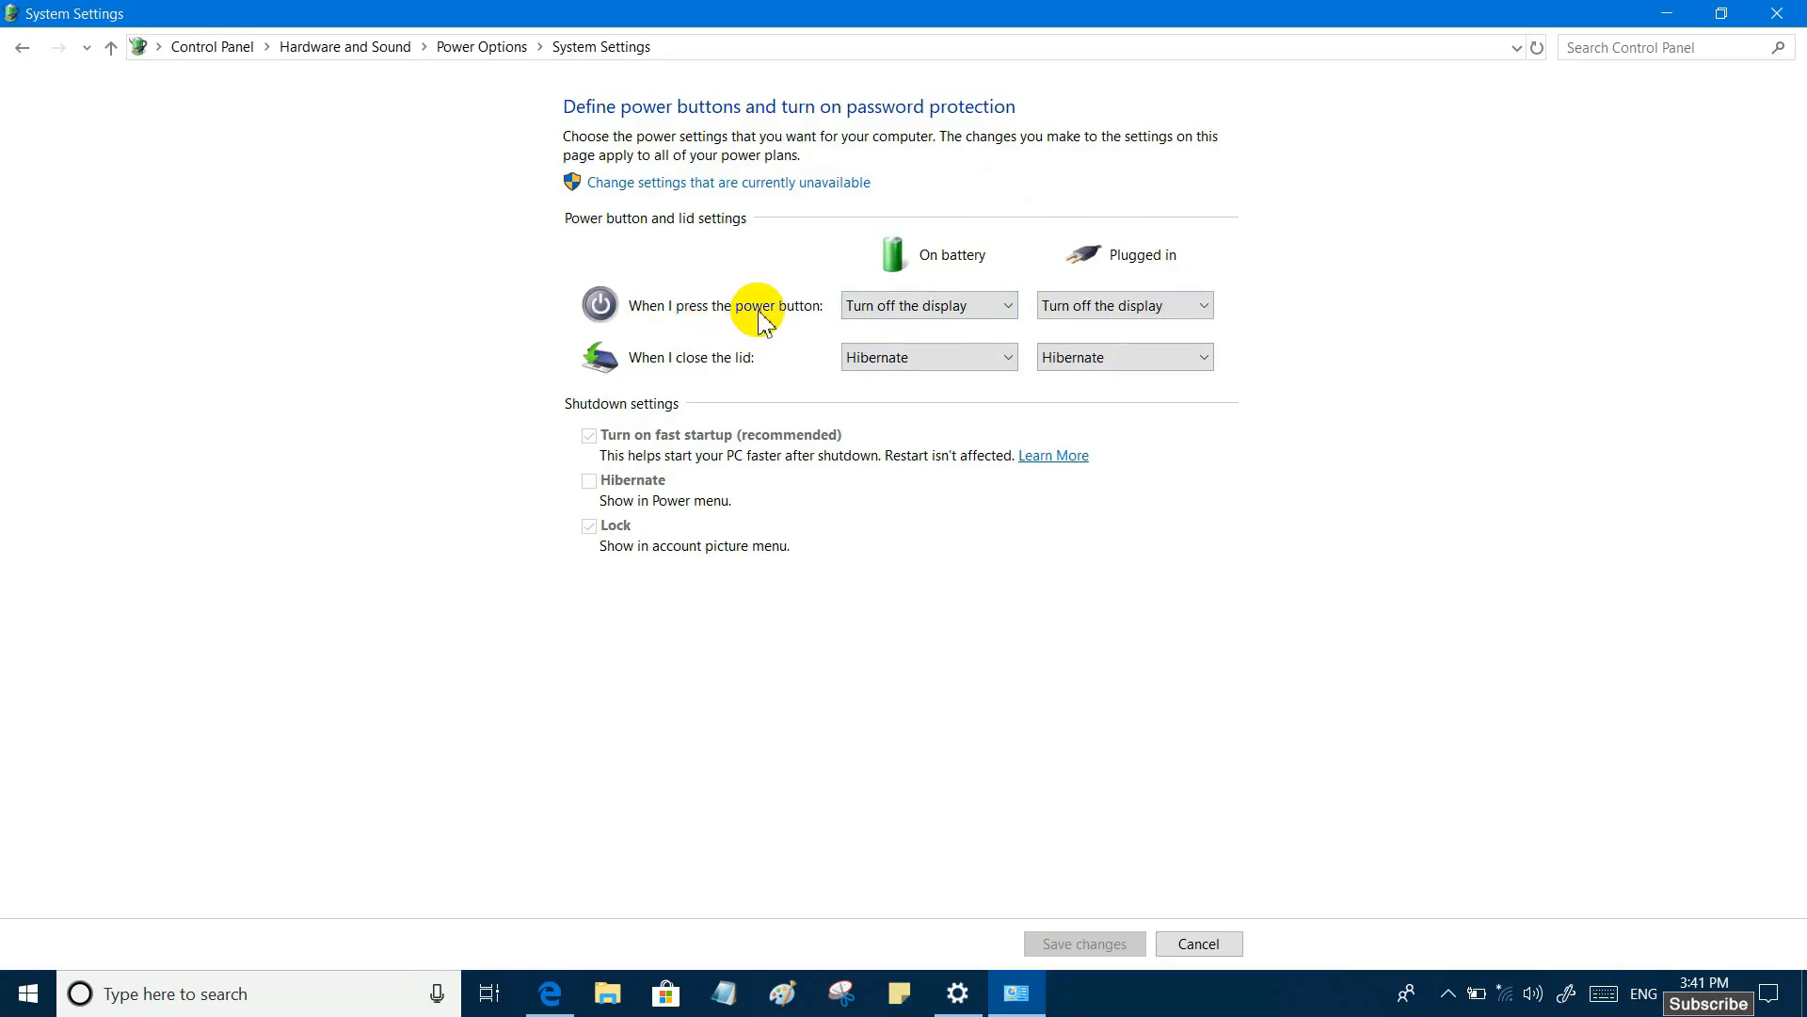
{"action": "left_click", "coordinate": [1010, 307]}
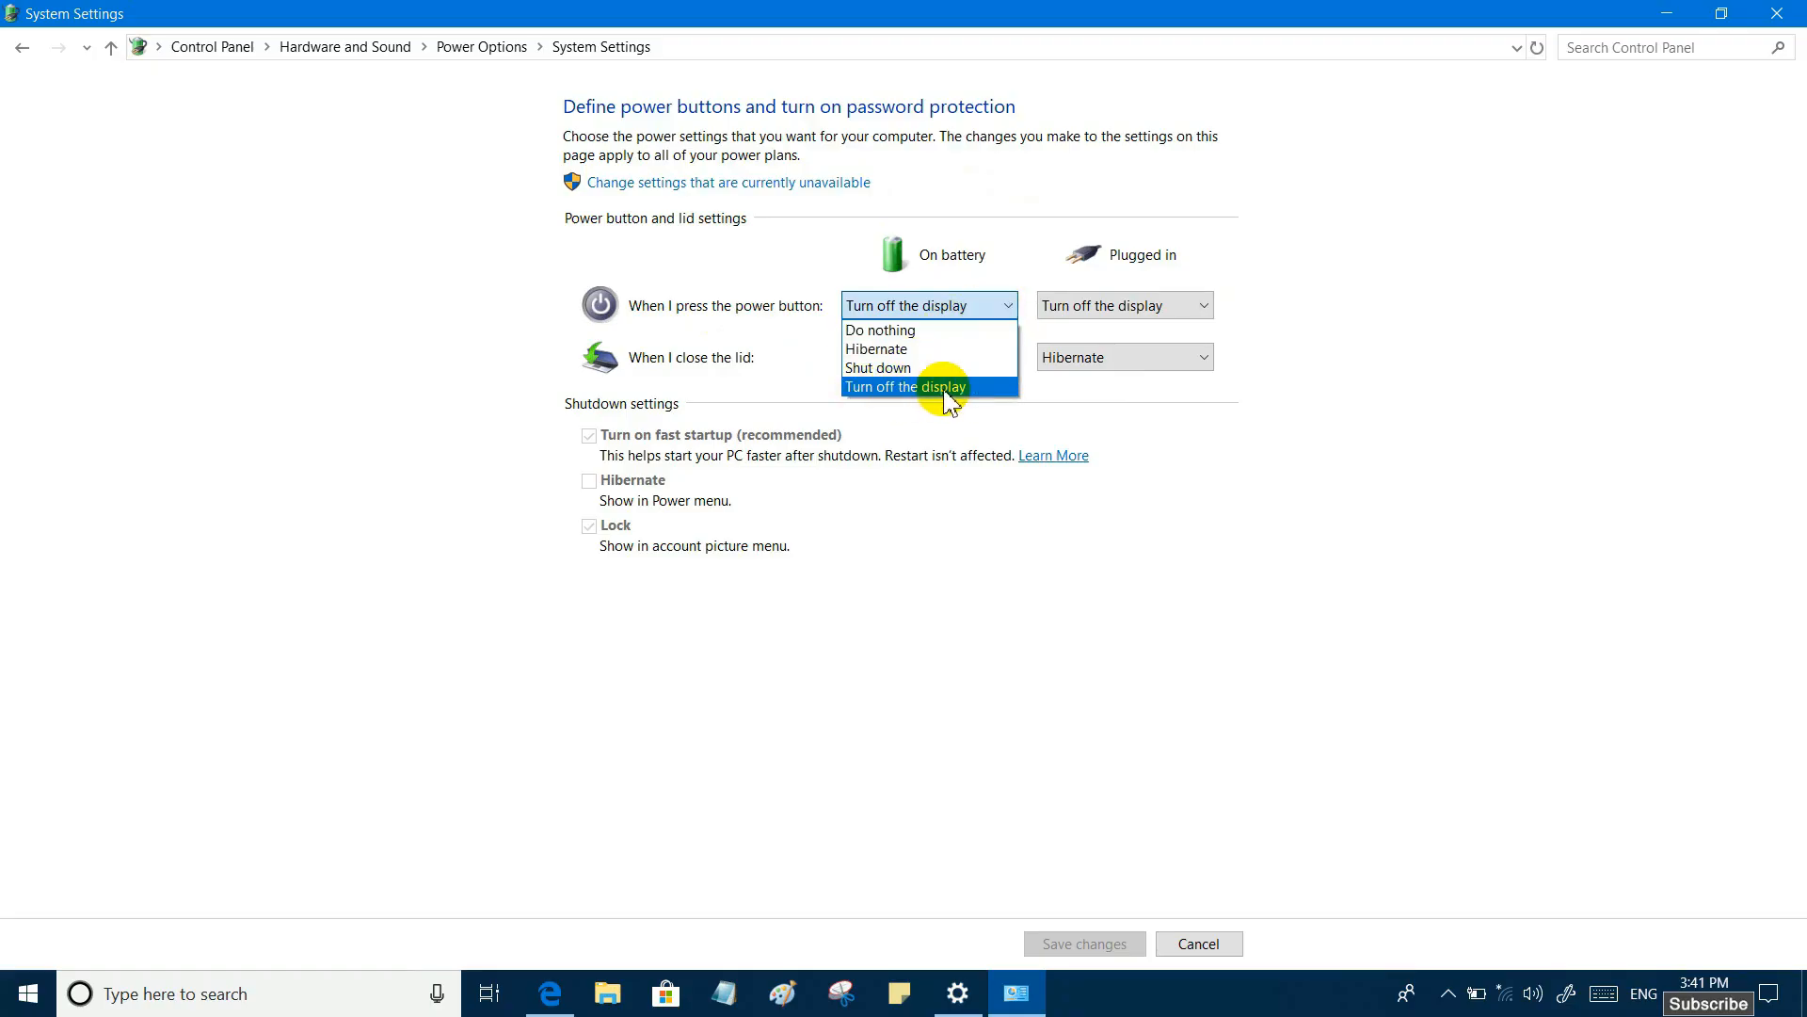
{"action": "left_click", "coordinate": [904, 367]}
{"action": "left_click", "coordinate": [904, 305]}
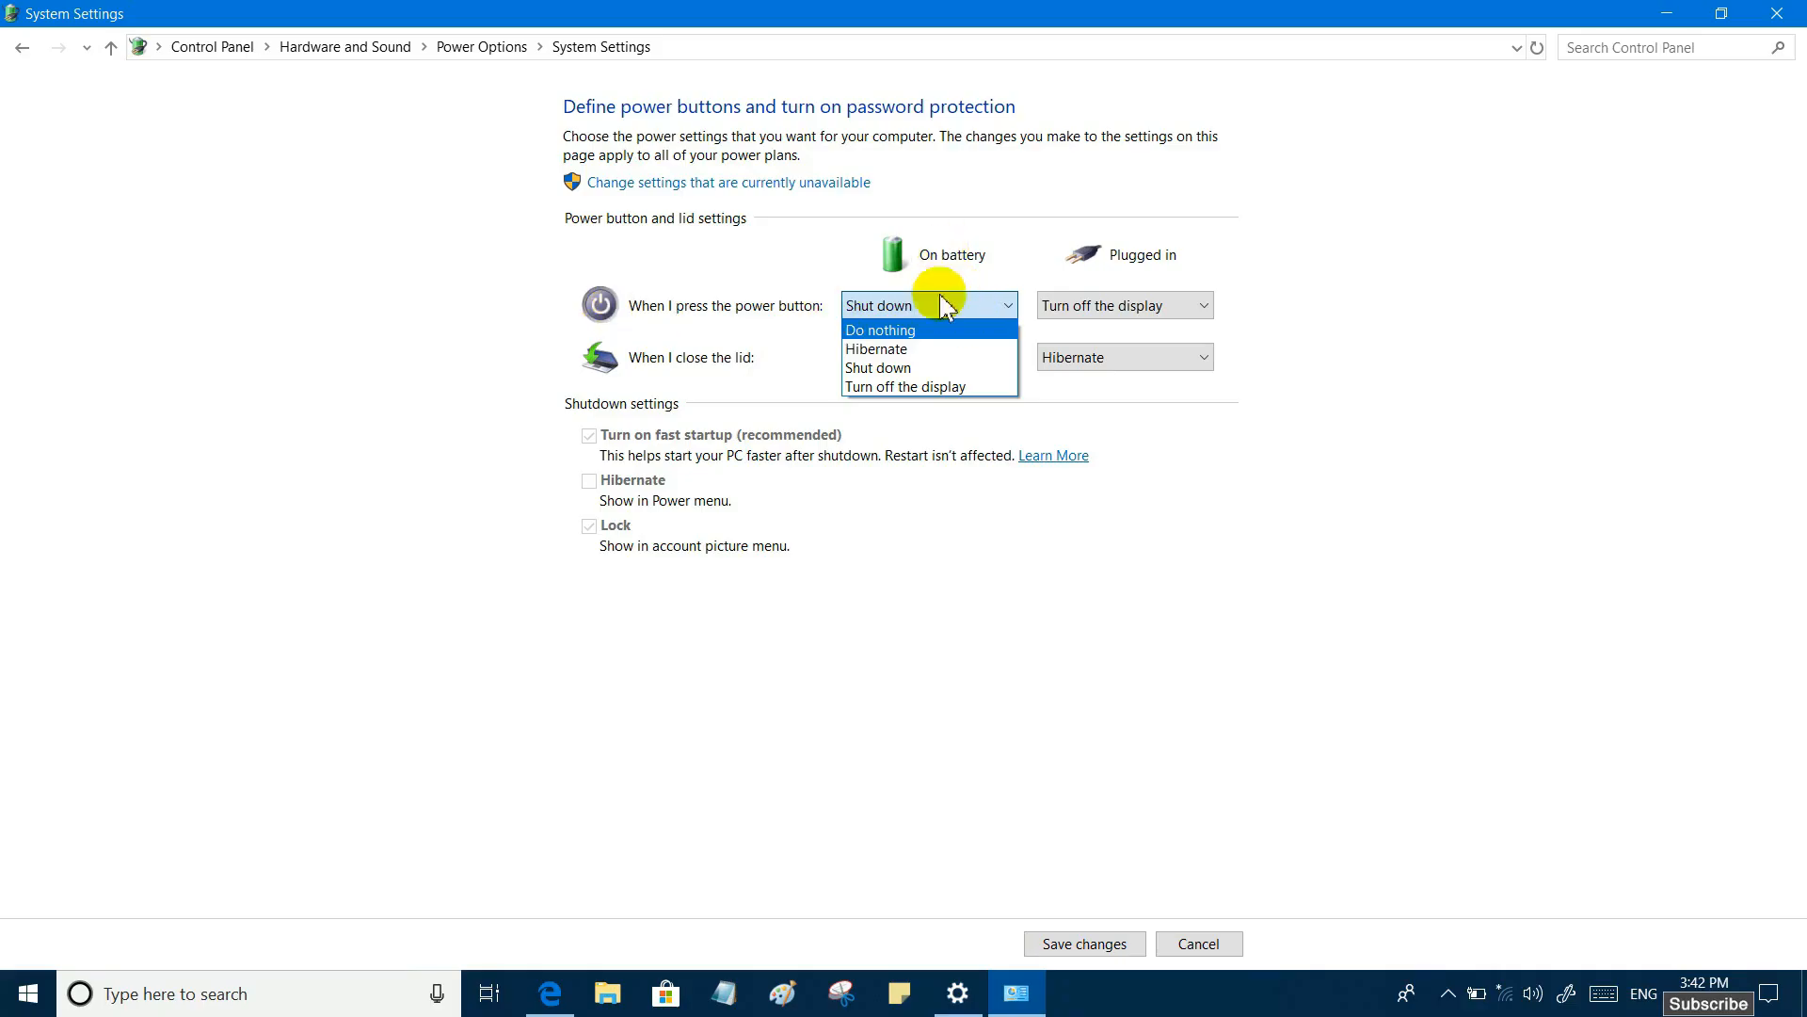
{"action": "left_click", "coordinate": [966, 389]}
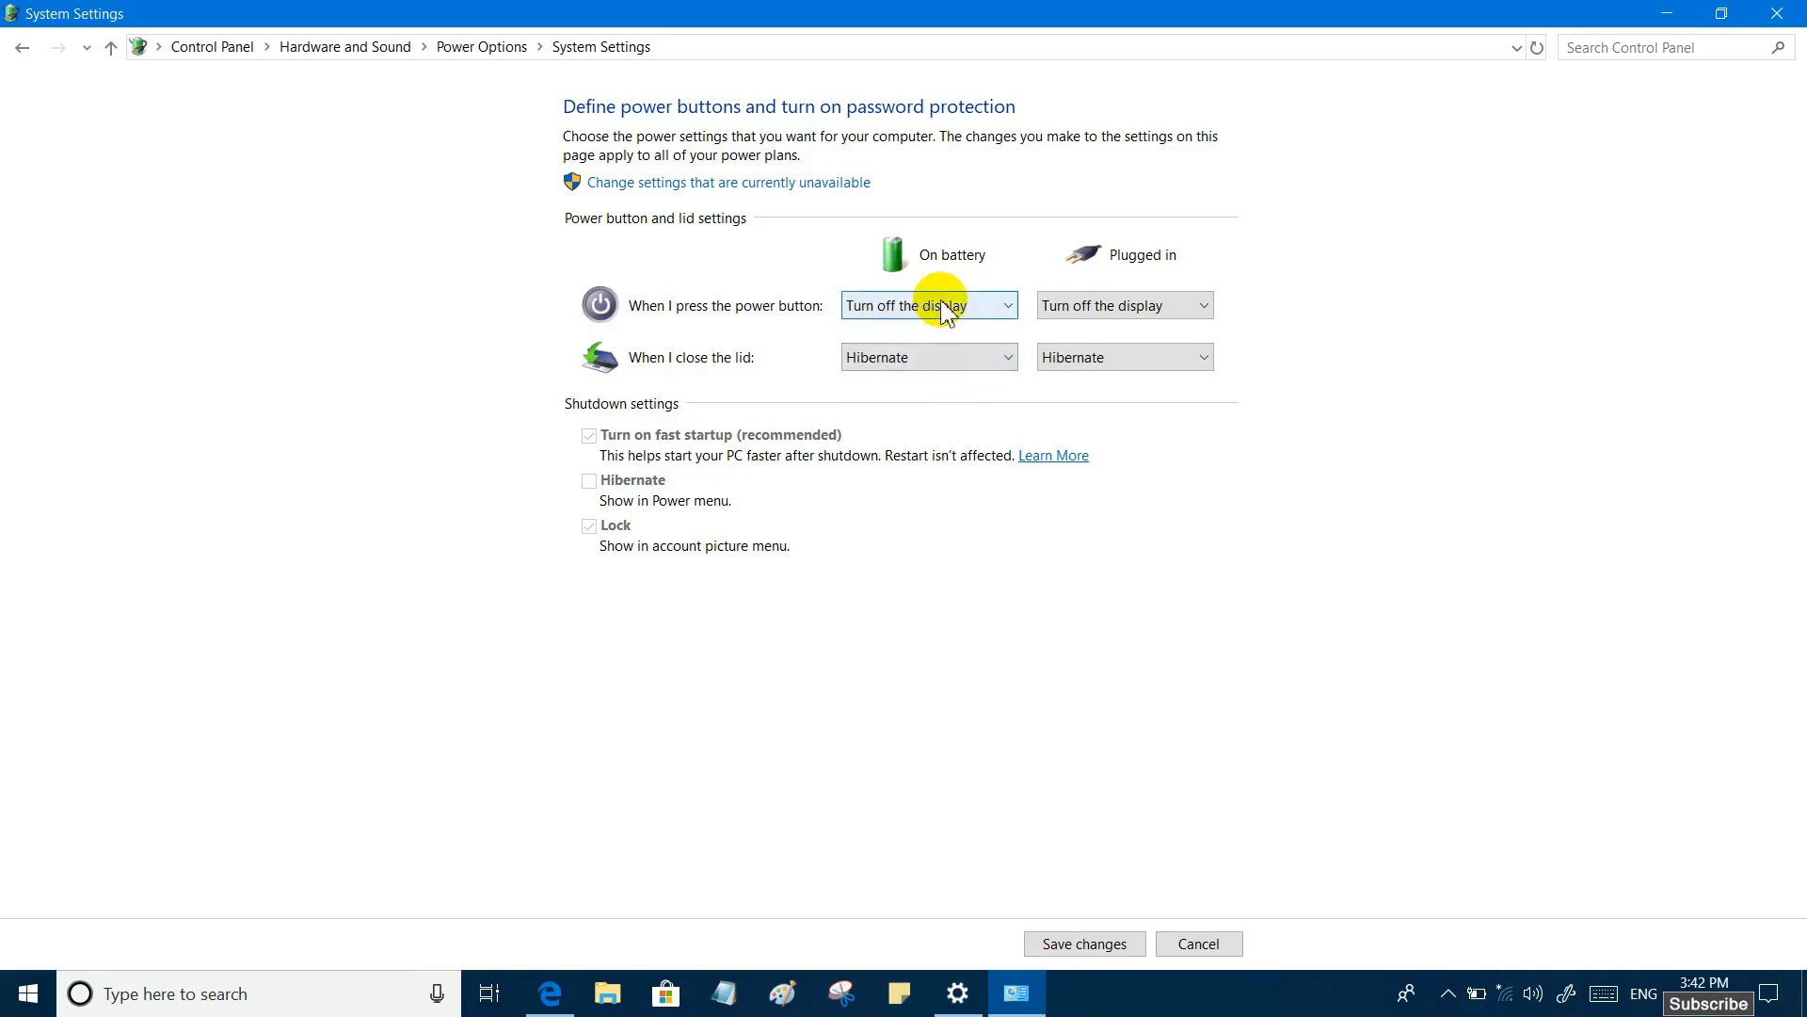
{"action": "left_click", "coordinate": [1165, 310]}
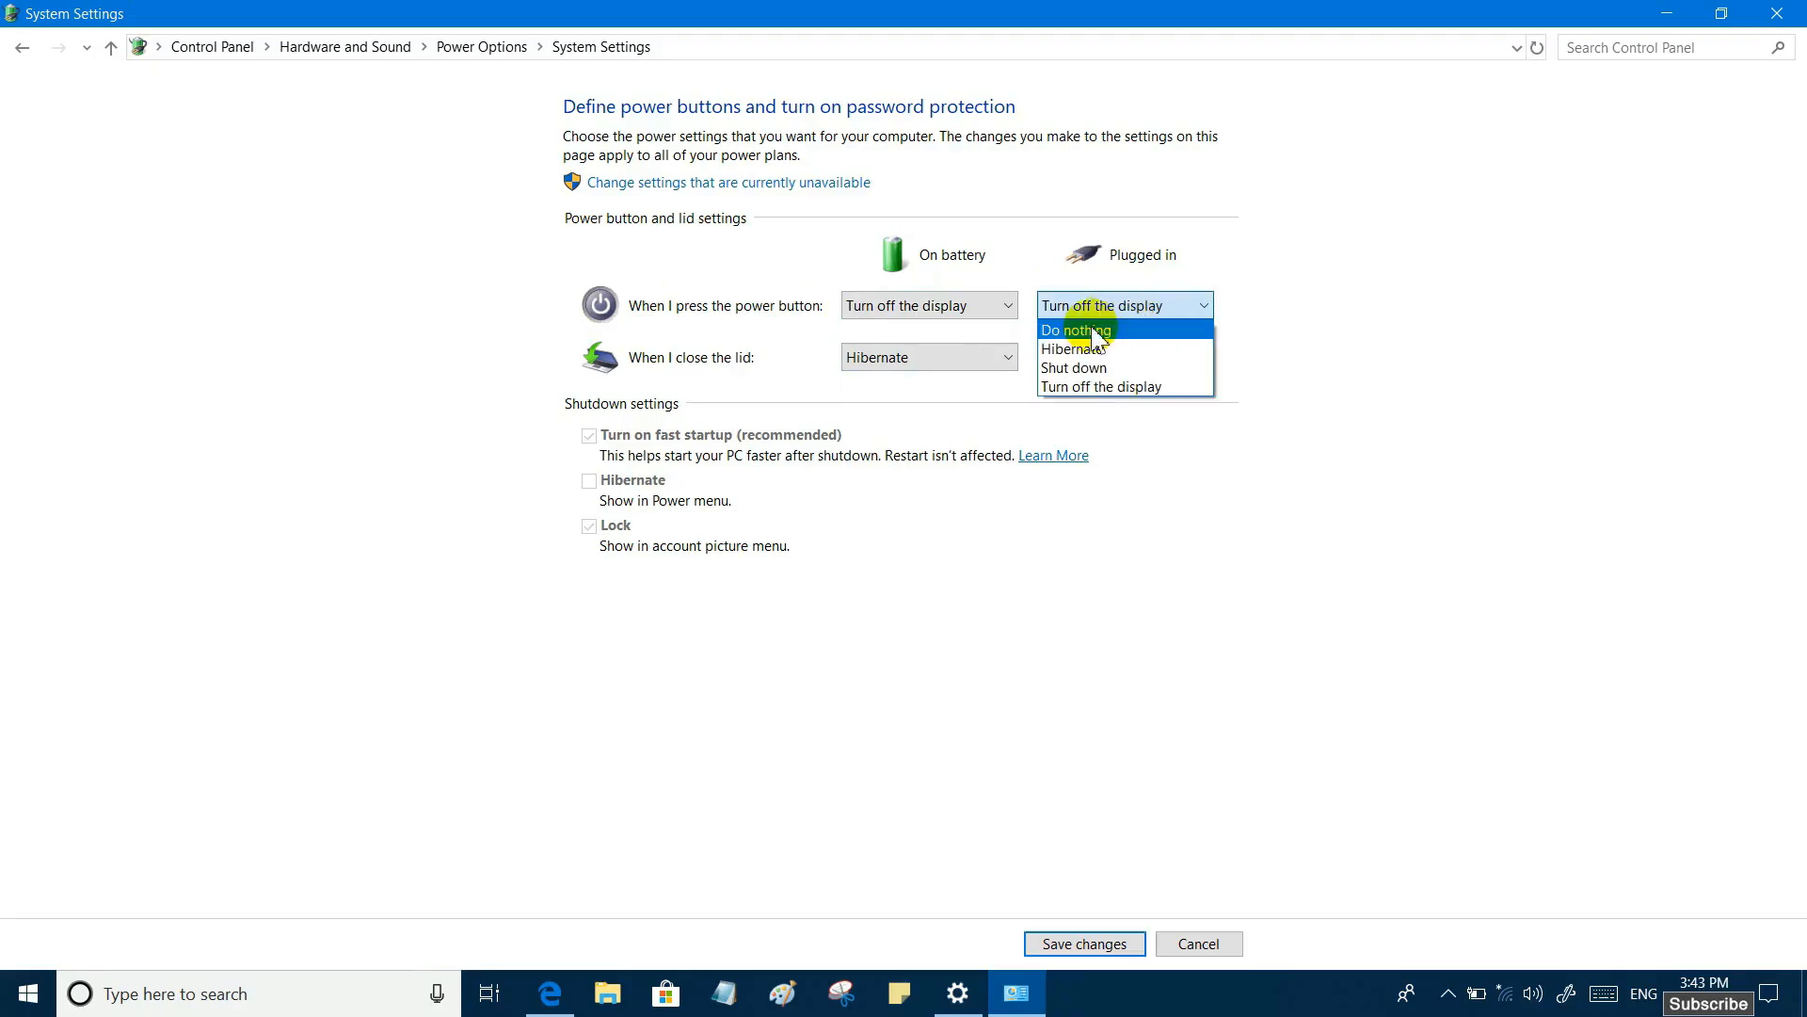
{"action": "left_click", "coordinate": [1100, 387]}
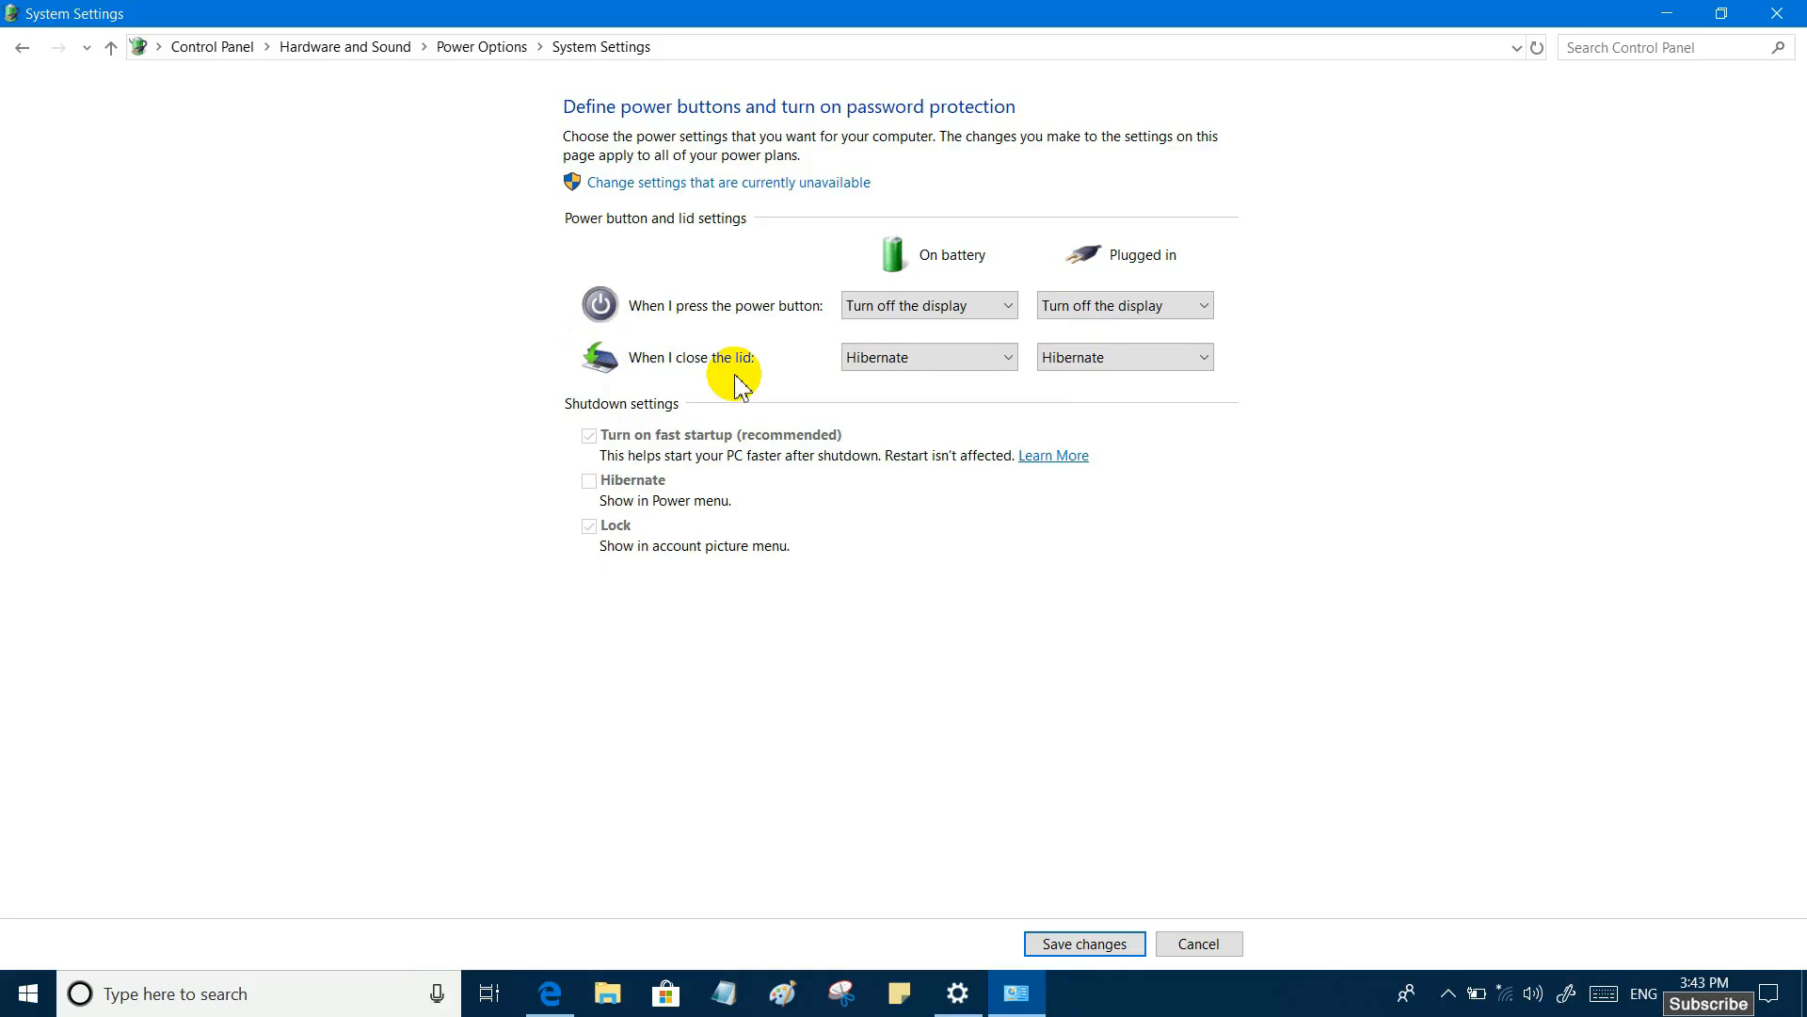
- Set closing the lid to Hibernate both on battery and when plugged in, and save the changes
{"action": "left_click", "coordinate": [1009, 365]}
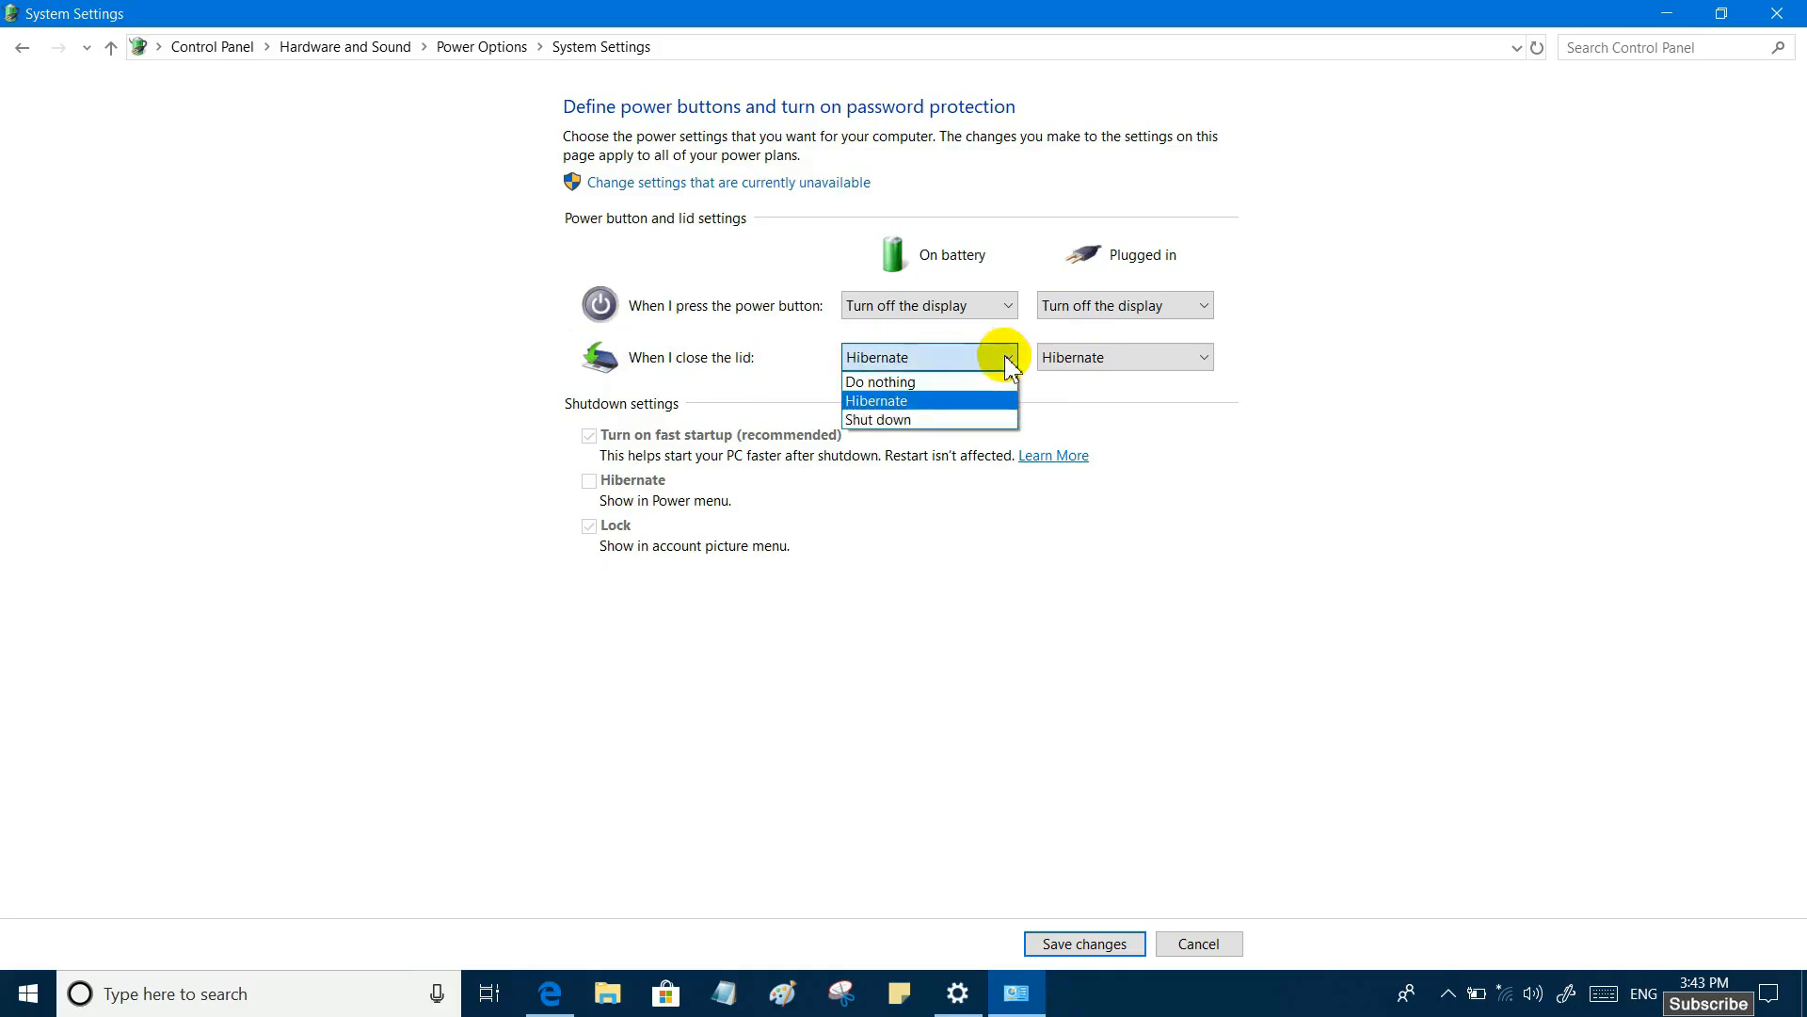
{"action": "left_click", "coordinate": [907, 402]}
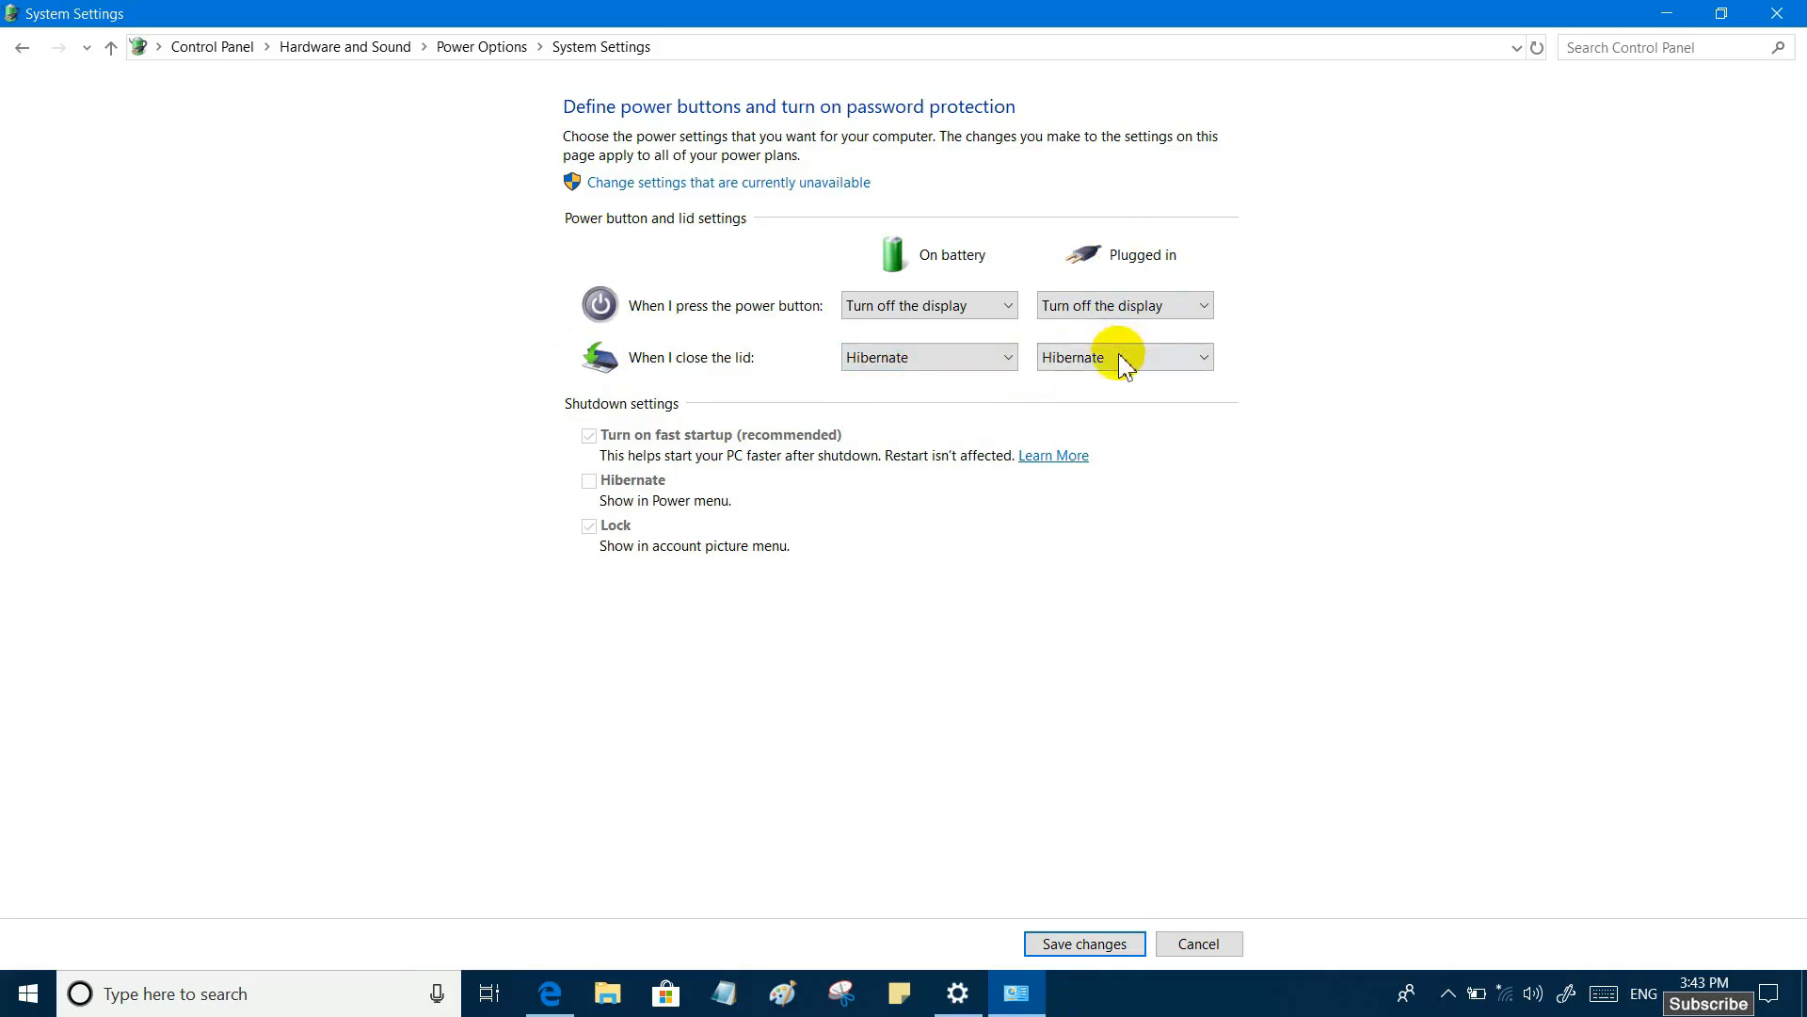
{"action": "left_click", "coordinate": [1082, 361]}
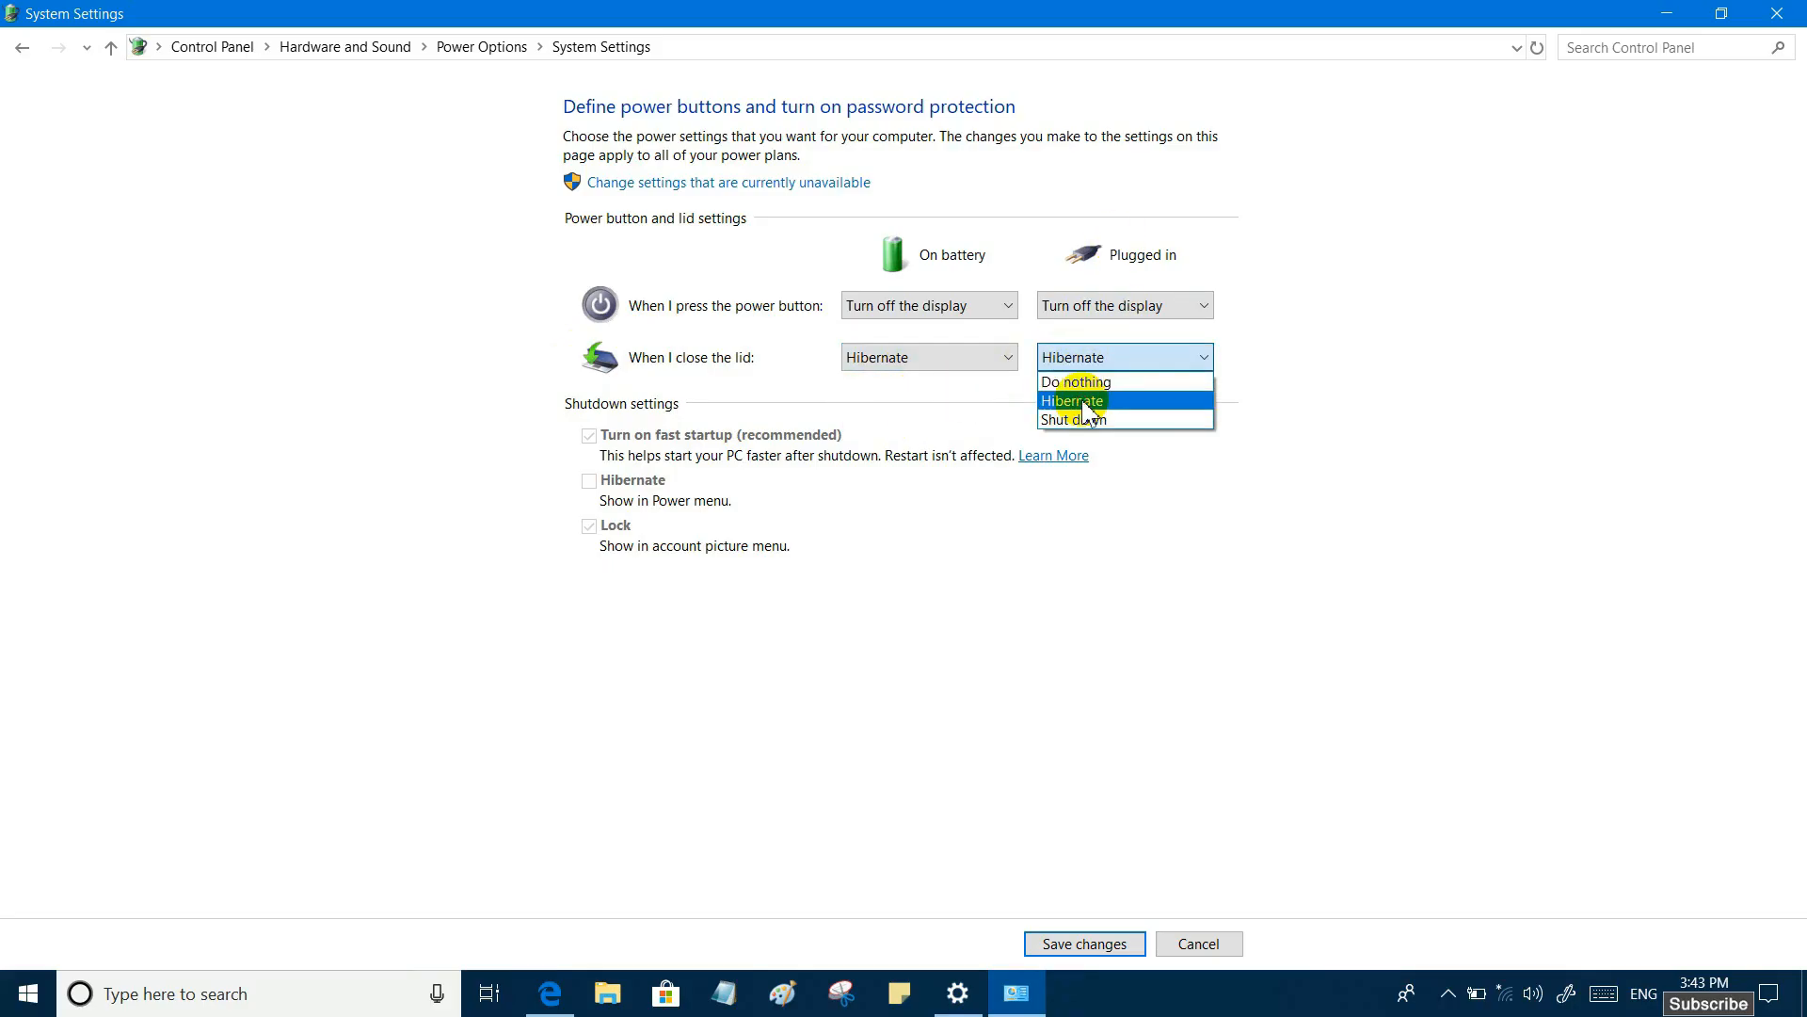
{"action": "left_click", "coordinate": [1083, 402]}
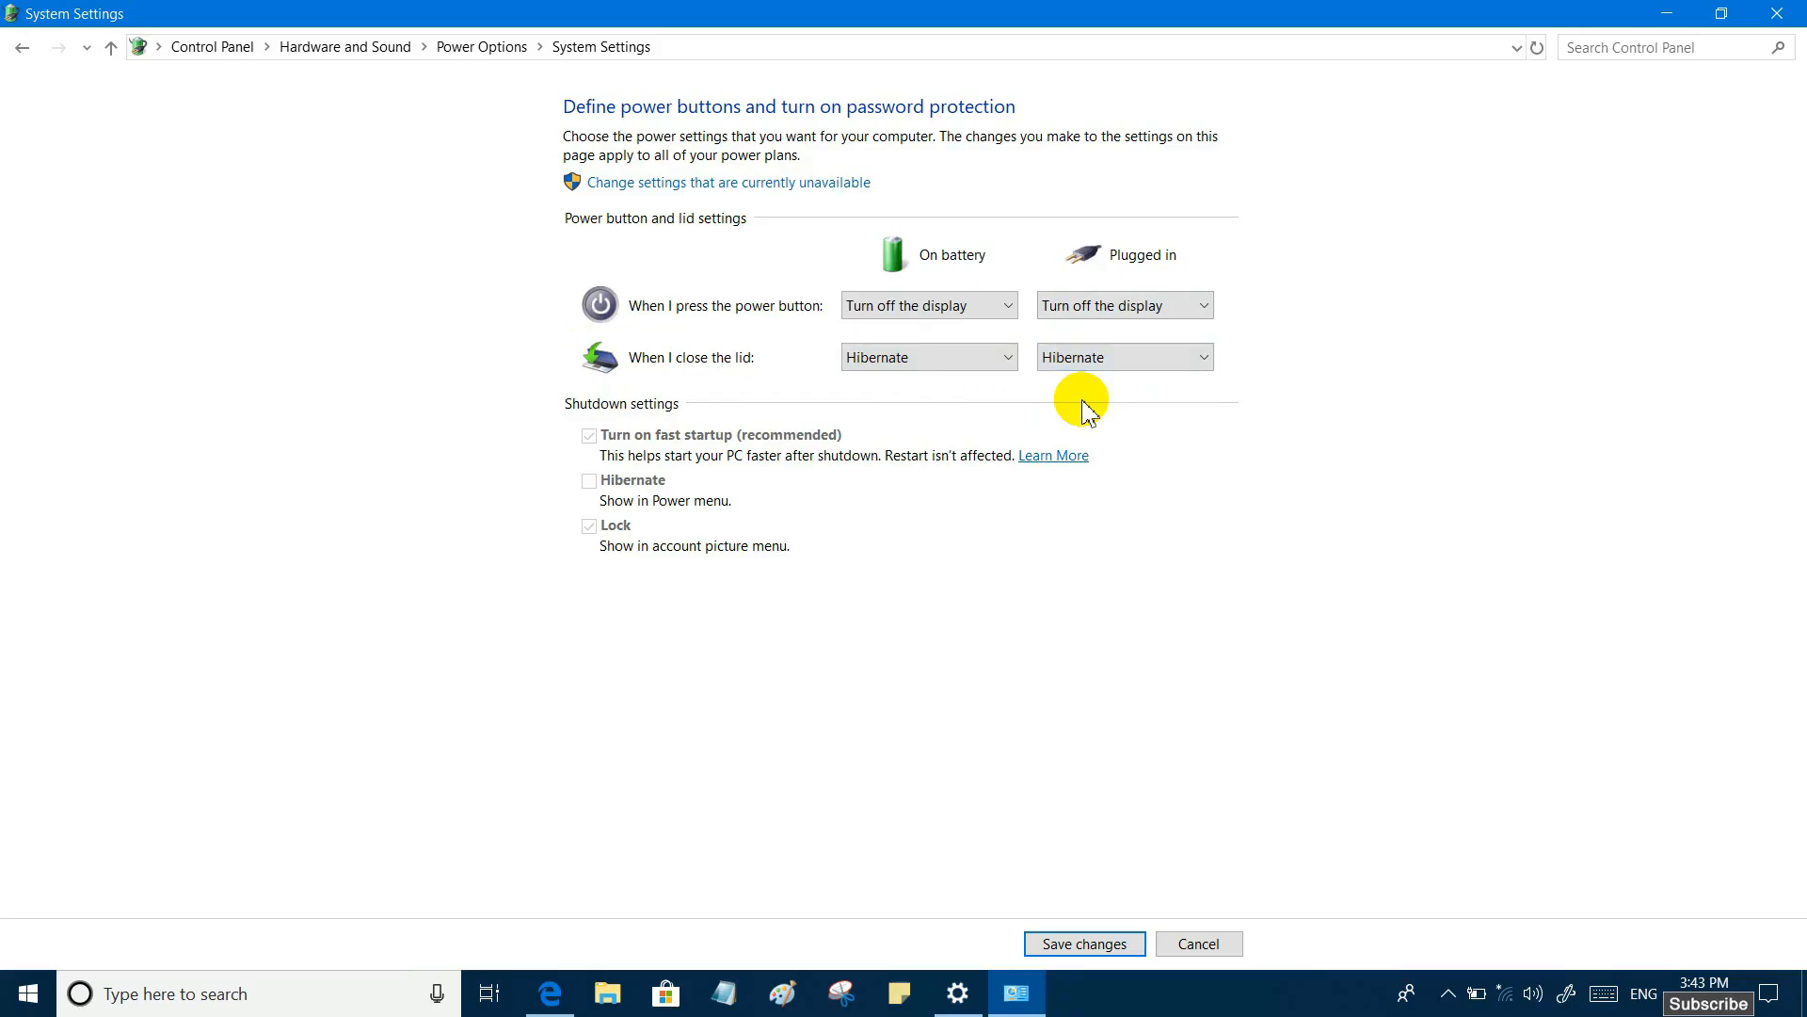
{"action": "left_click", "coordinate": [1083, 951]}
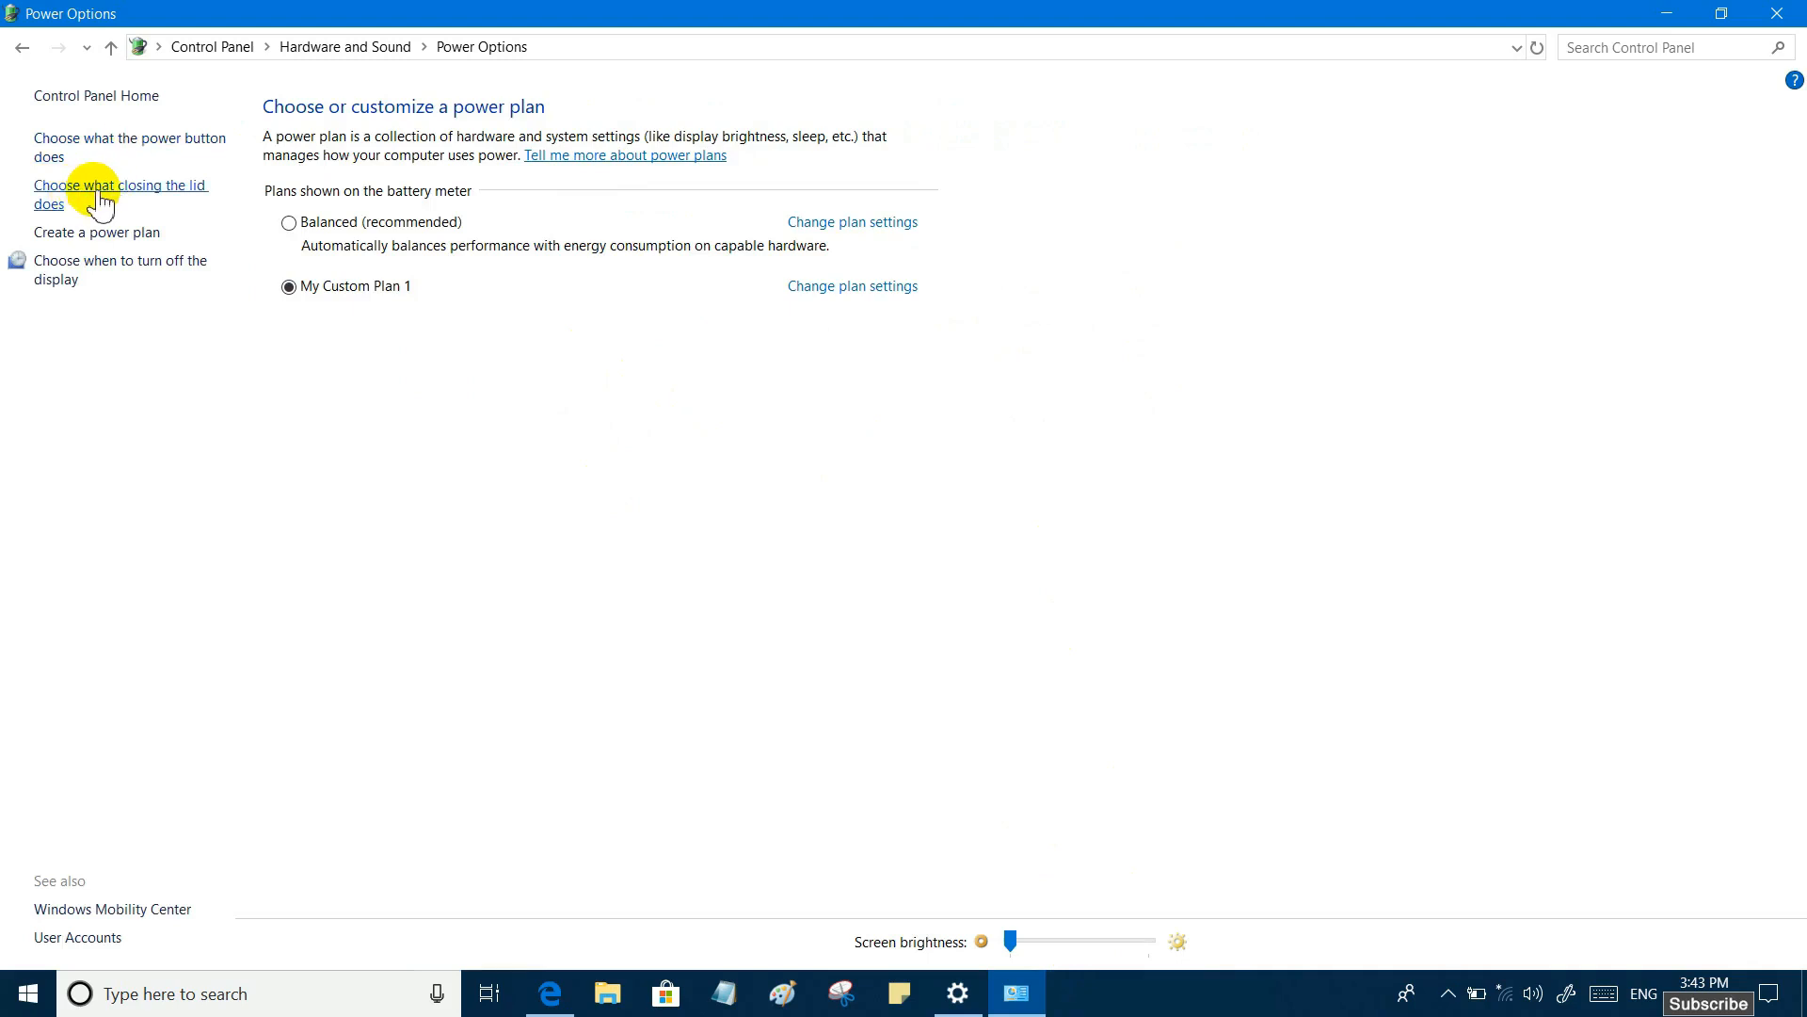
- Review the settings for what closing the lid does and return to the power plan overview
{"action": "left_click", "coordinate": [164, 196]}
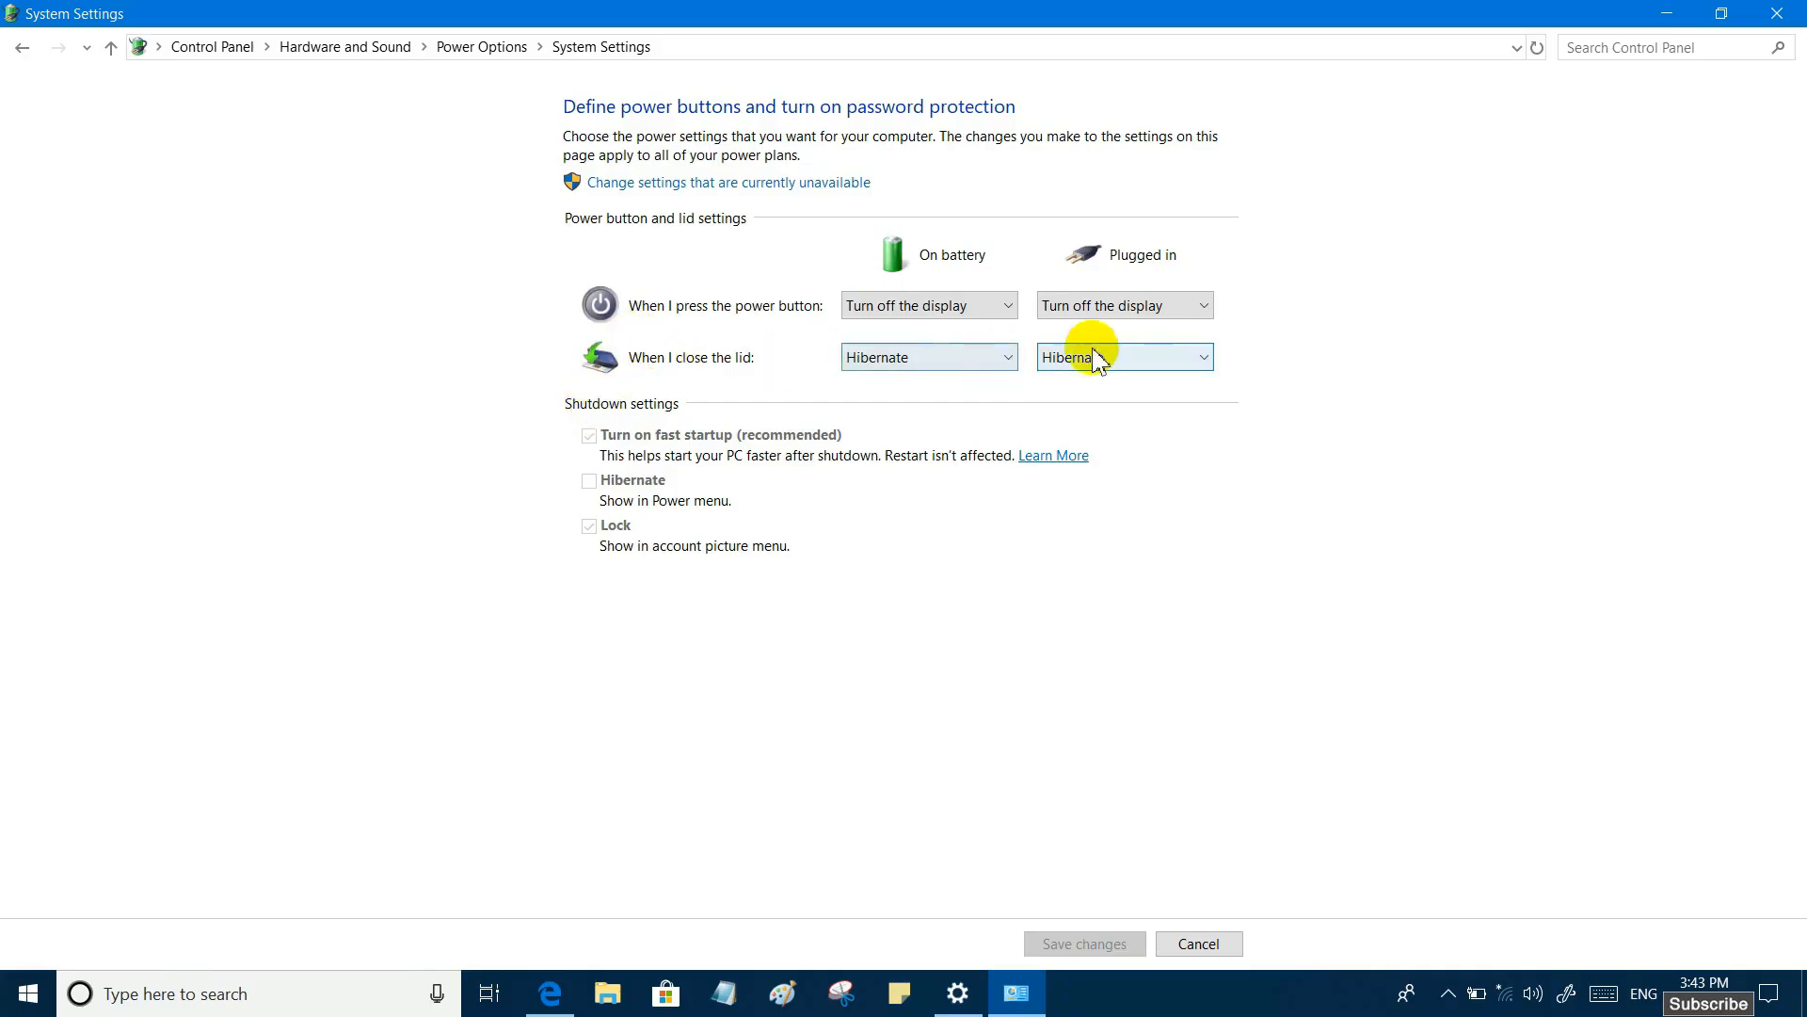
{"action": "left_click", "coordinate": [22, 47]}
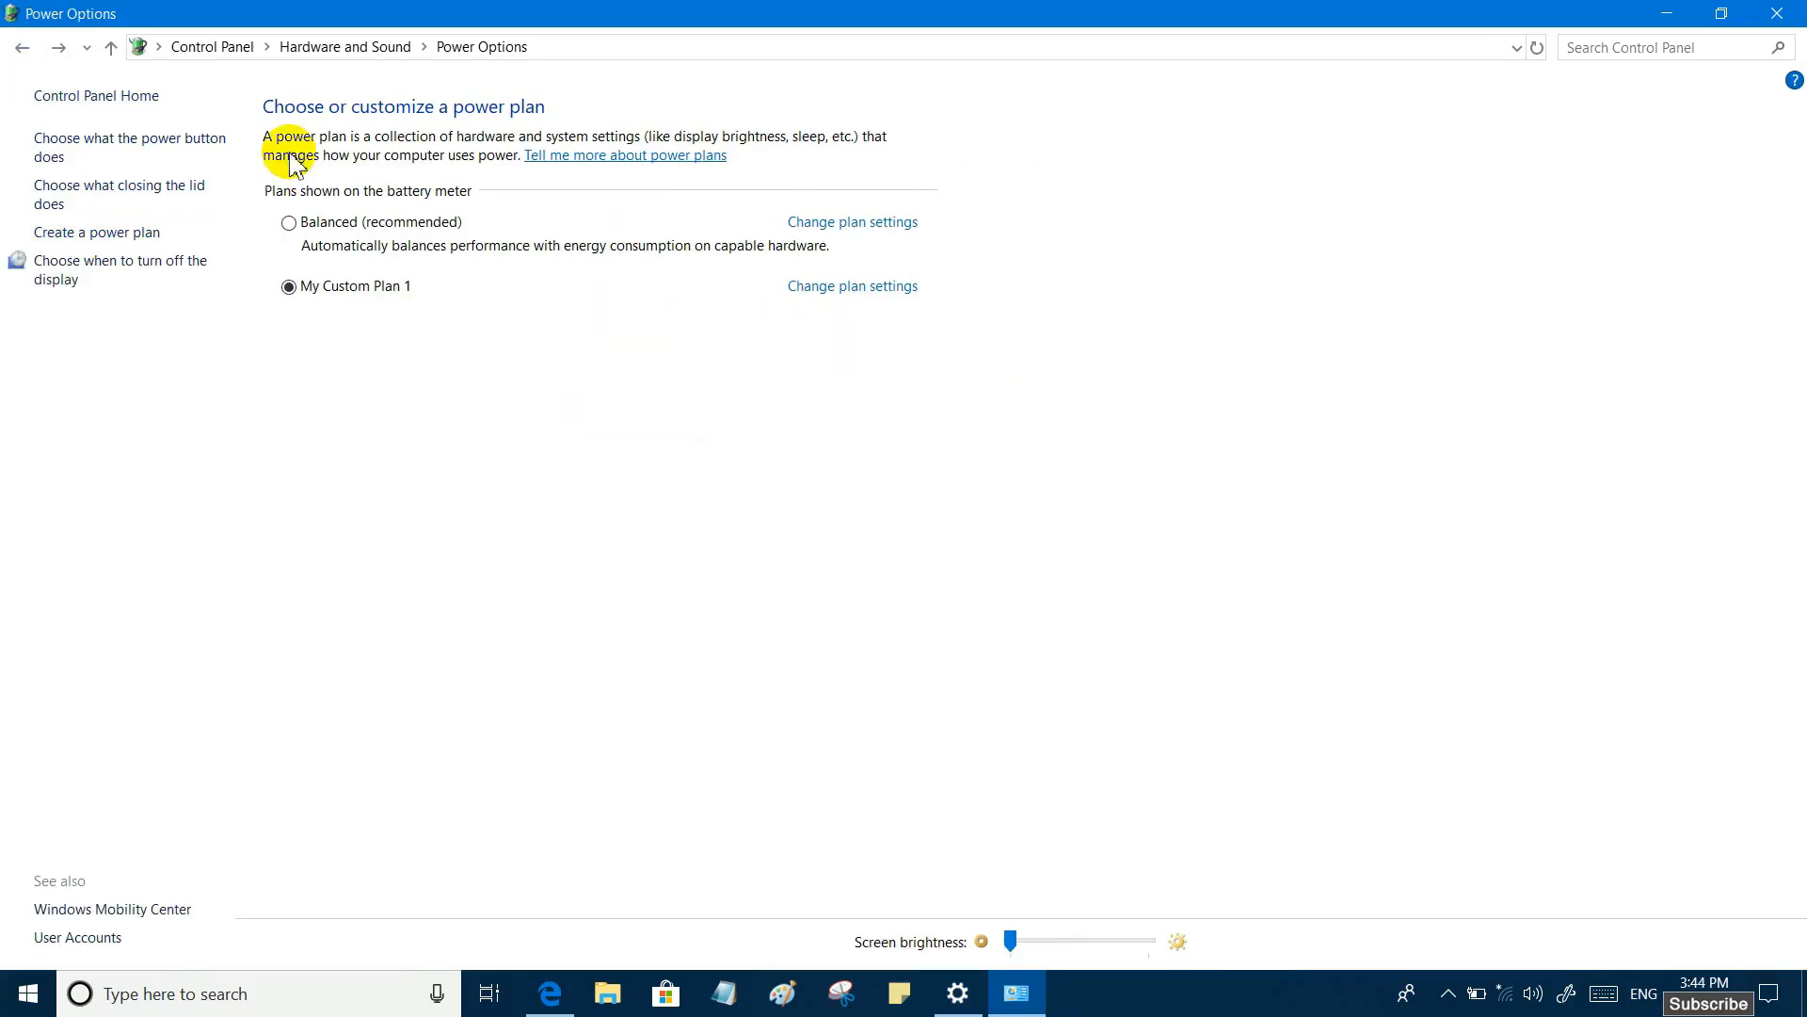
- Reopen the display turn-off settings of My Custom Plan 1, adjust the plan brightness, save the changes and close Power Options
{"action": "left_click", "coordinate": [133, 273]}
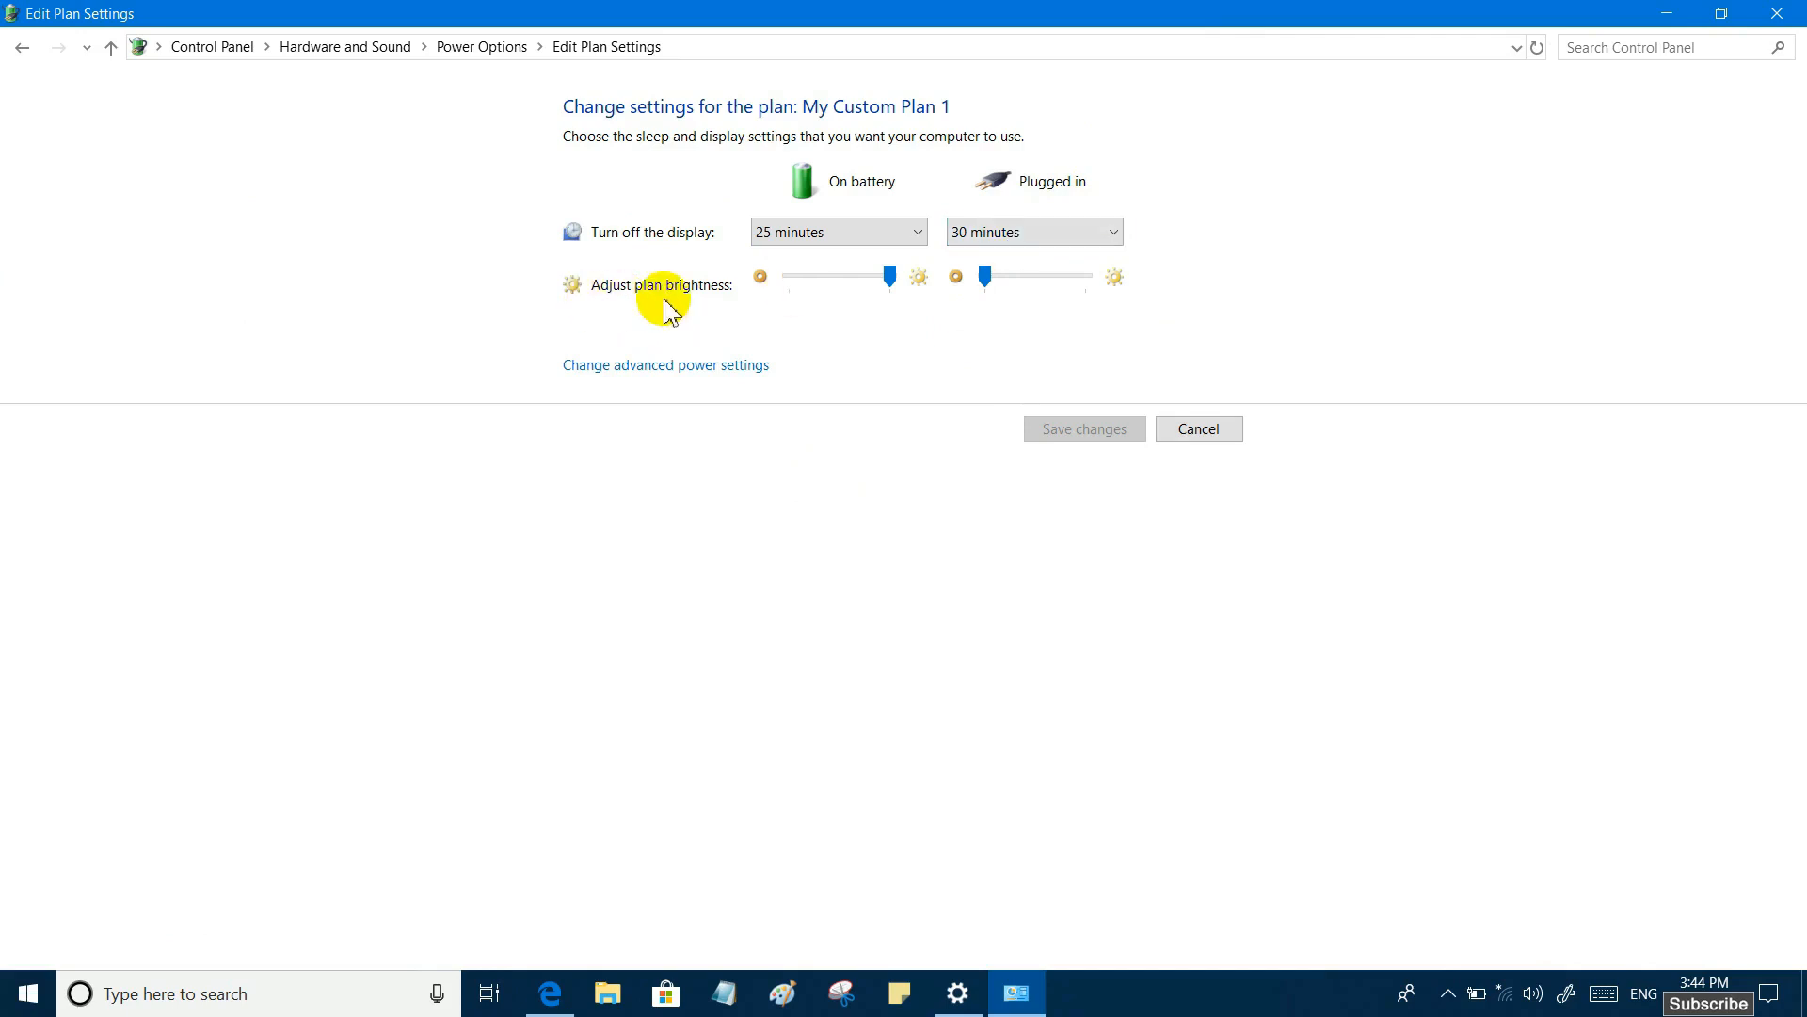
{"action": "left_click", "coordinate": [887, 281]}
{"action": "left_click_drag", "start_coordinate": [889, 282], "coordinate": [976, 286]}
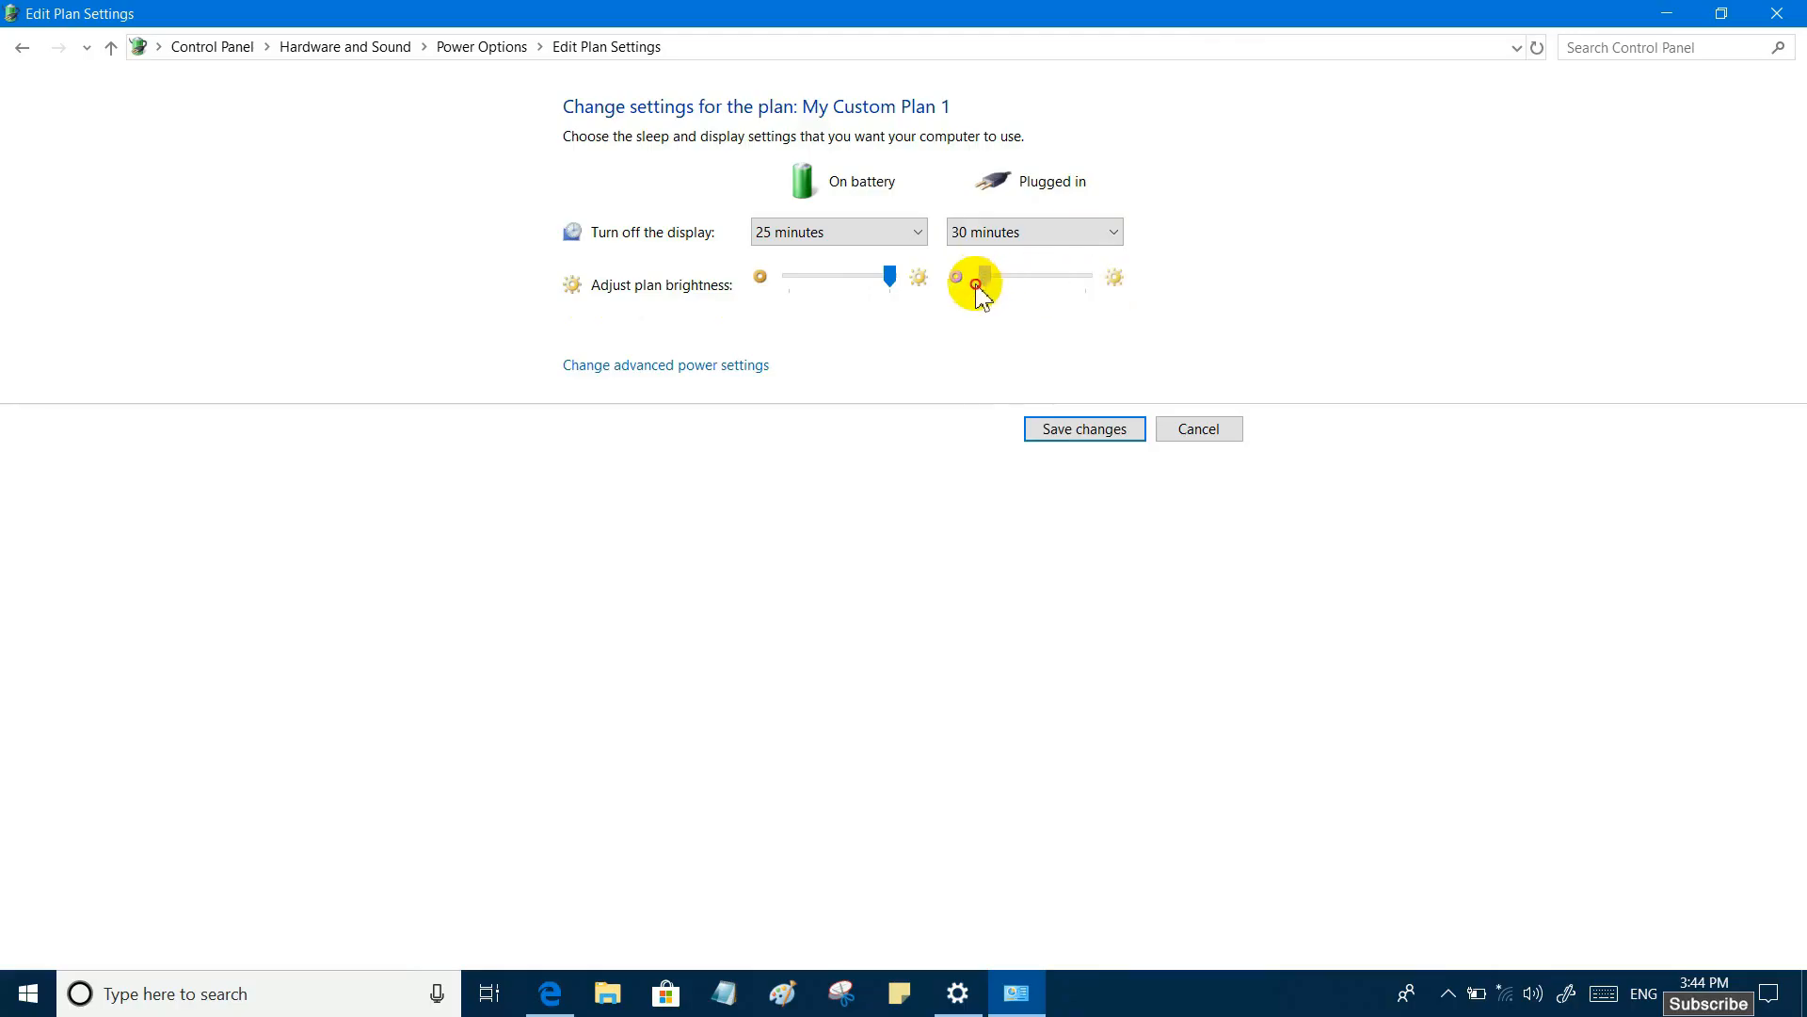
{"action": "left_click", "coordinate": [1083, 429]}
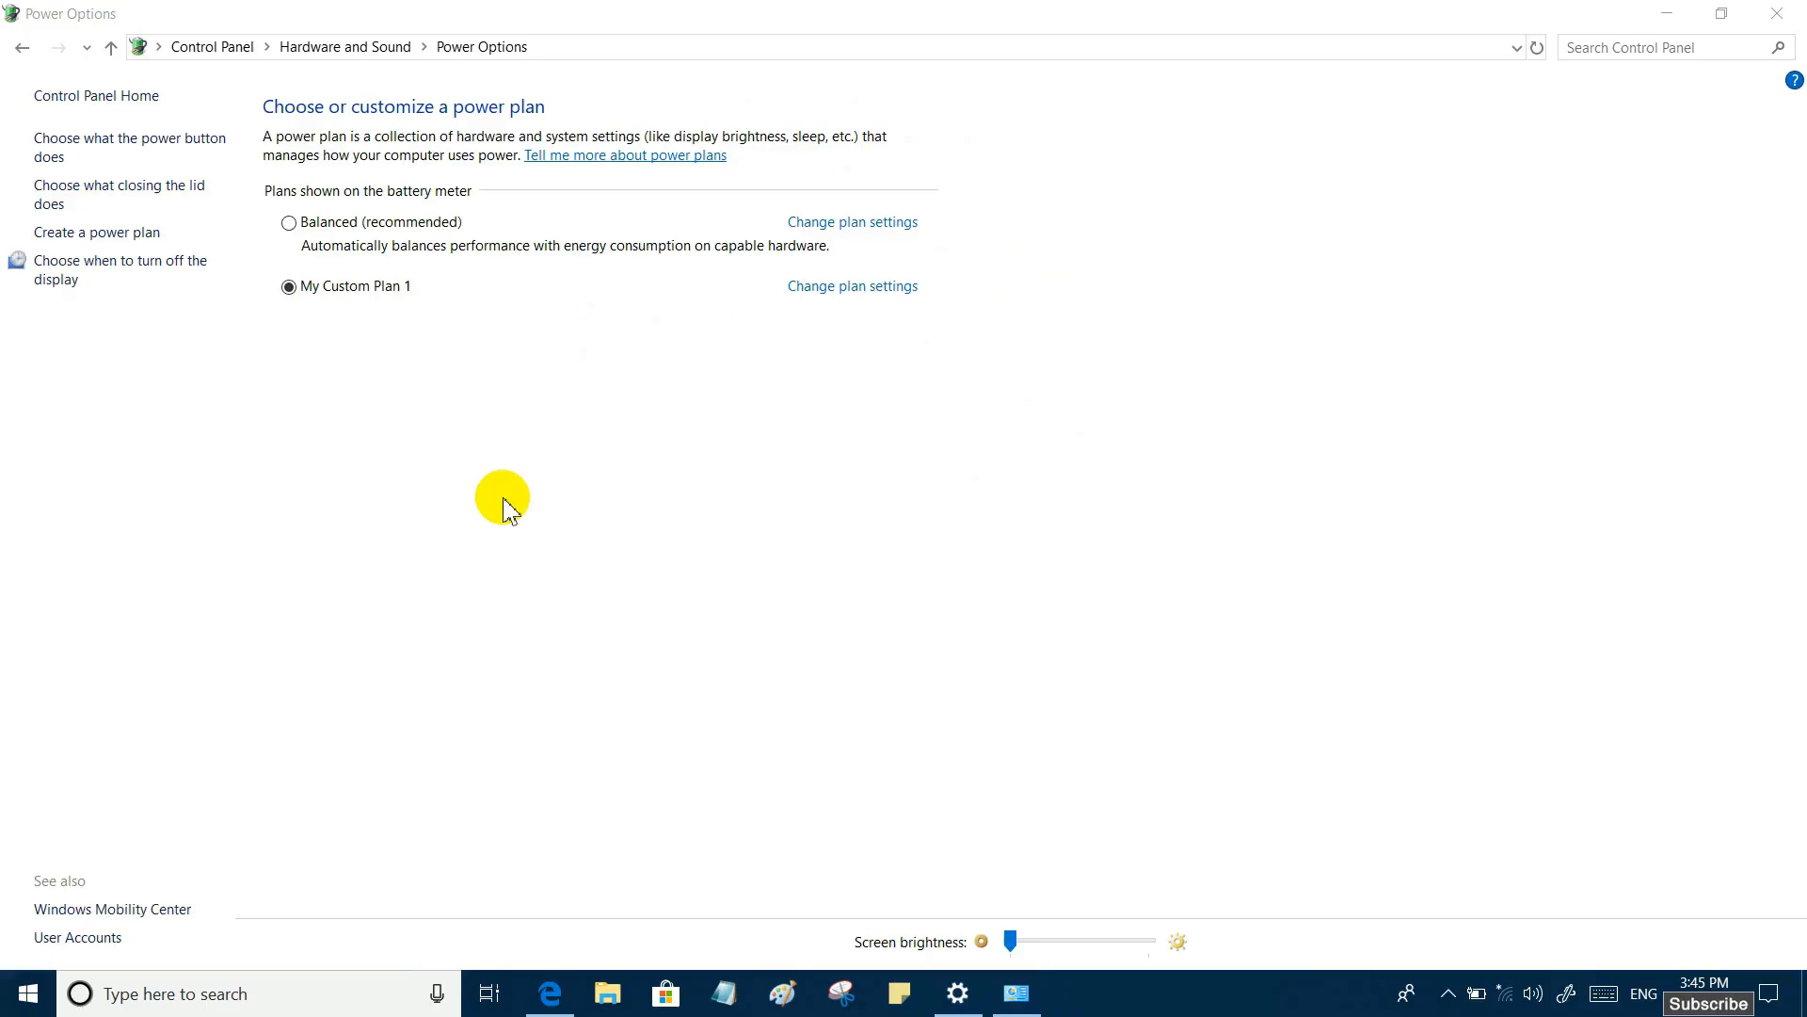
{"action": "left_click", "coordinate": [1769, 14]}
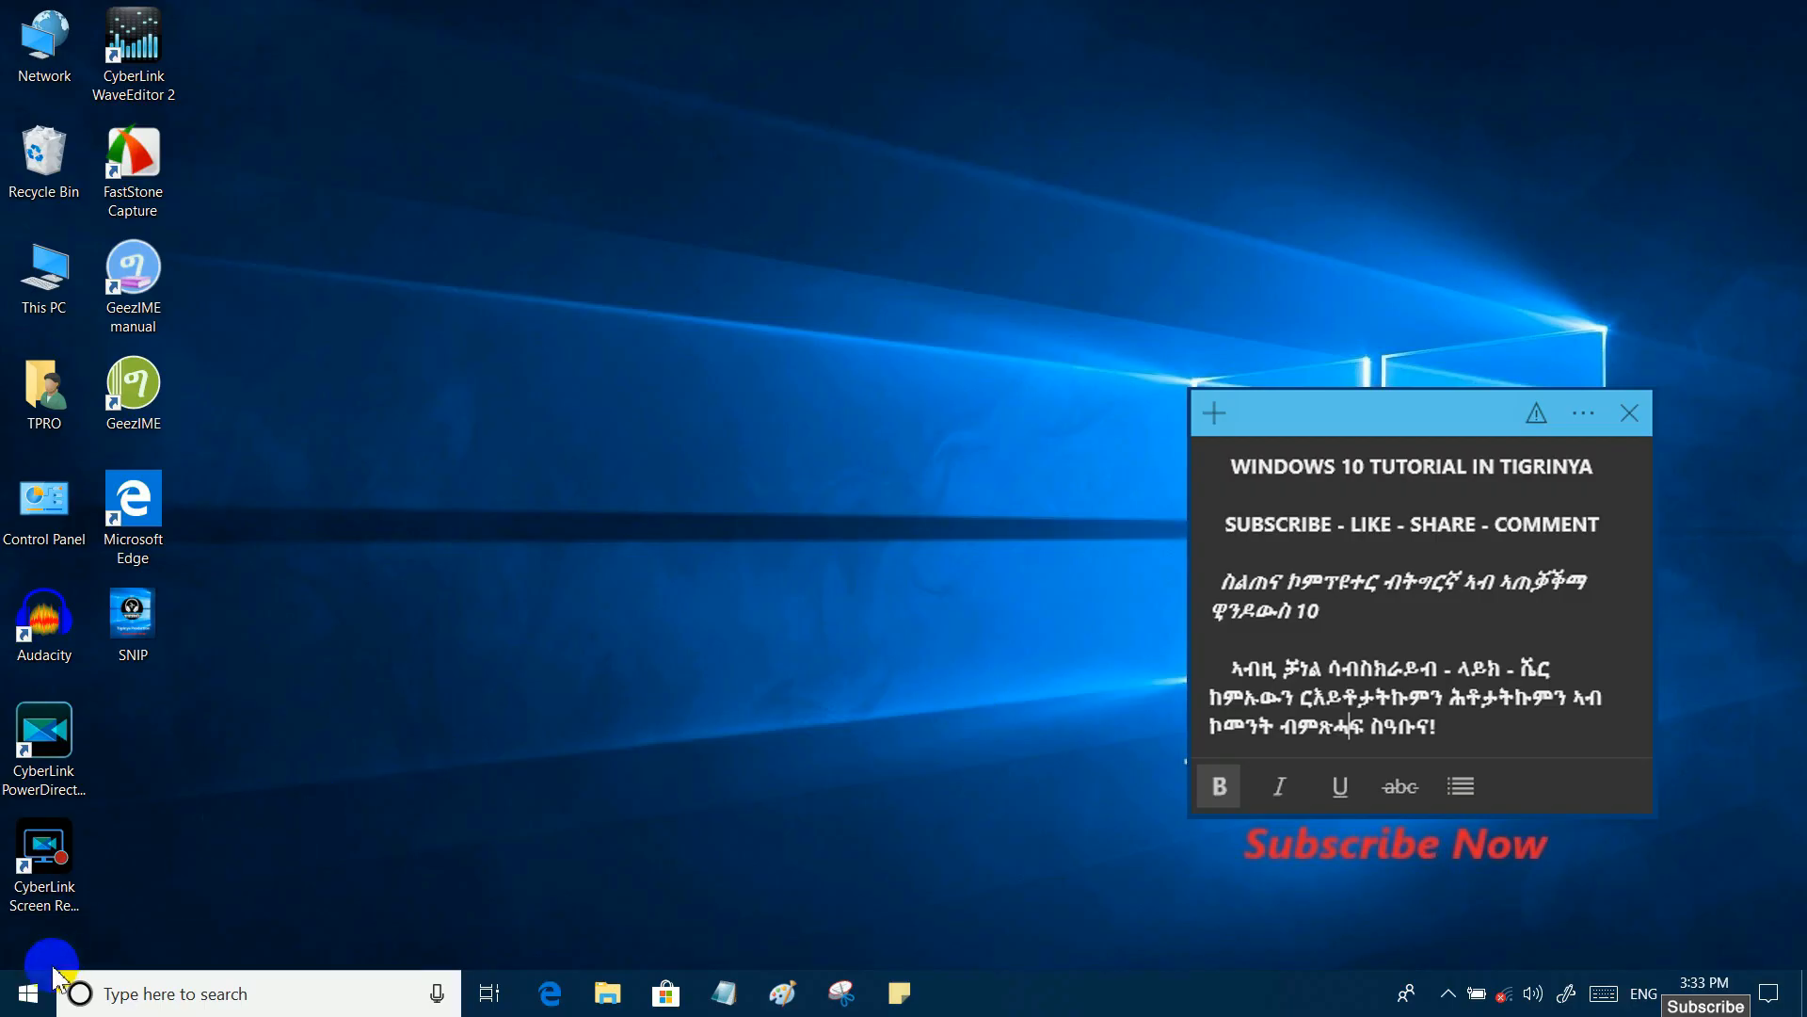
- Open the Apps category in Windows Settings from the desktop
{"action": "left_click", "coordinate": [31, 993]}
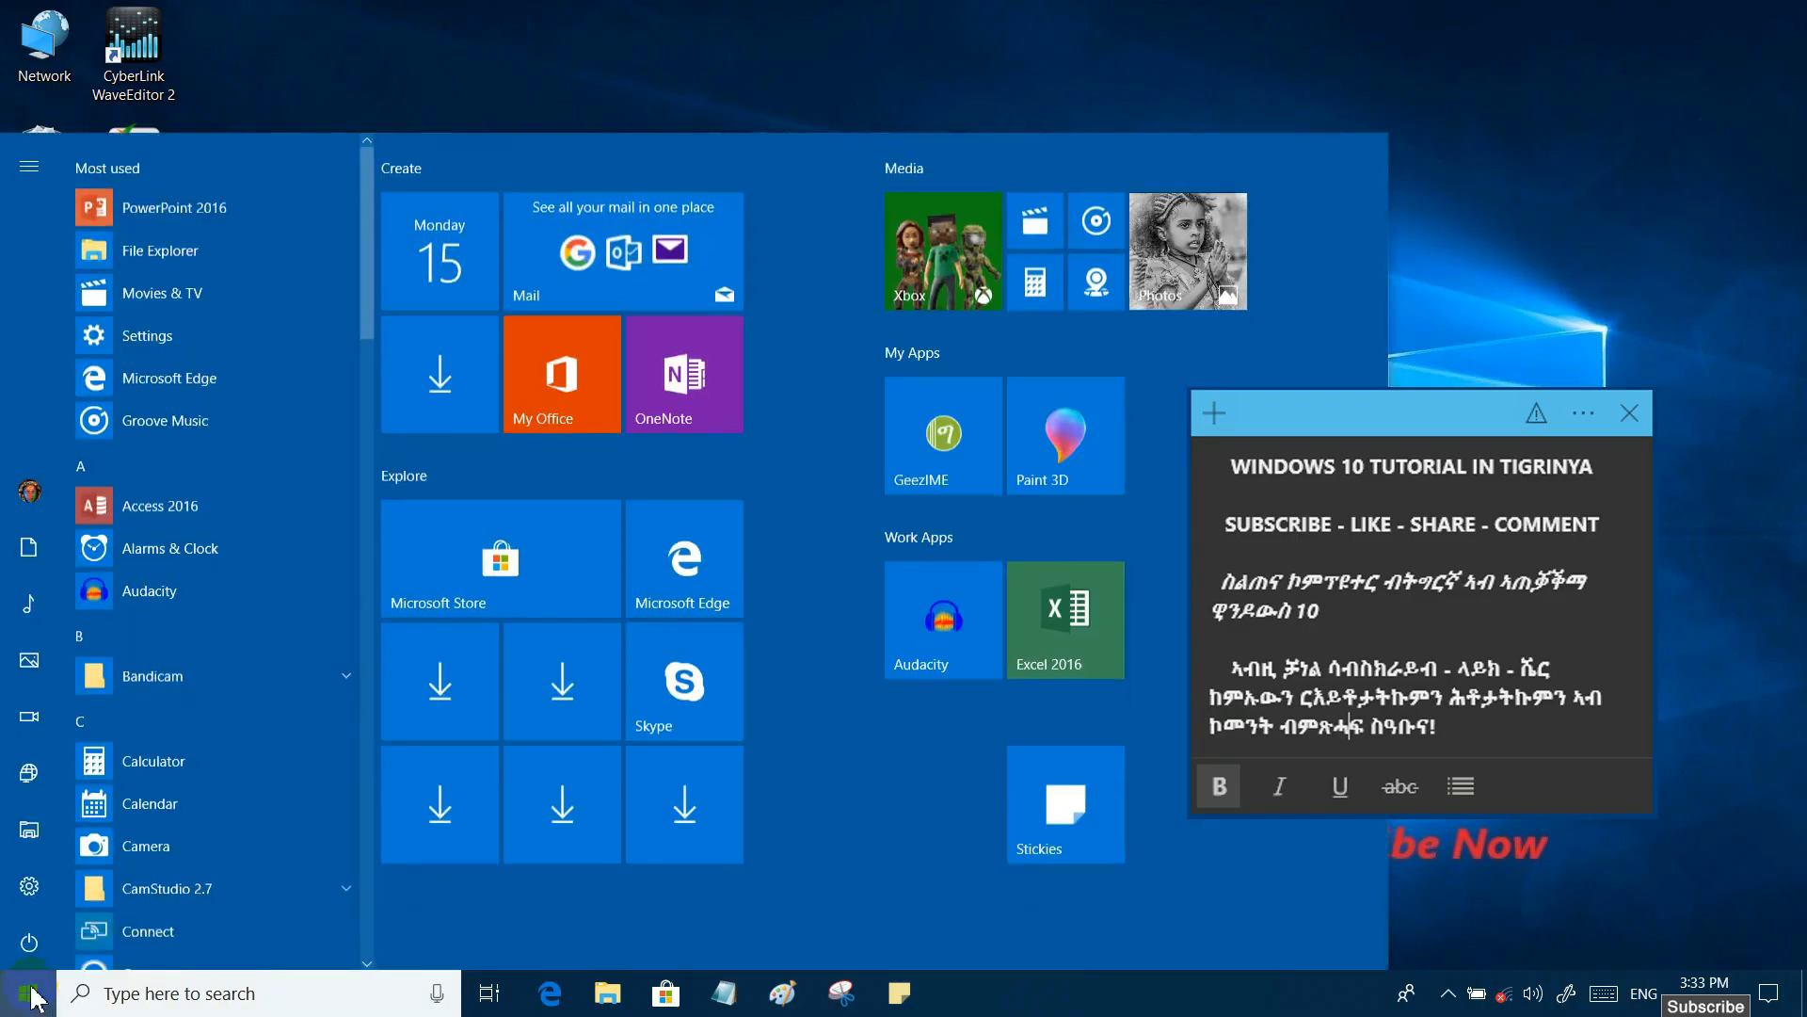
{"action": "left_click", "coordinate": [41, 904]}
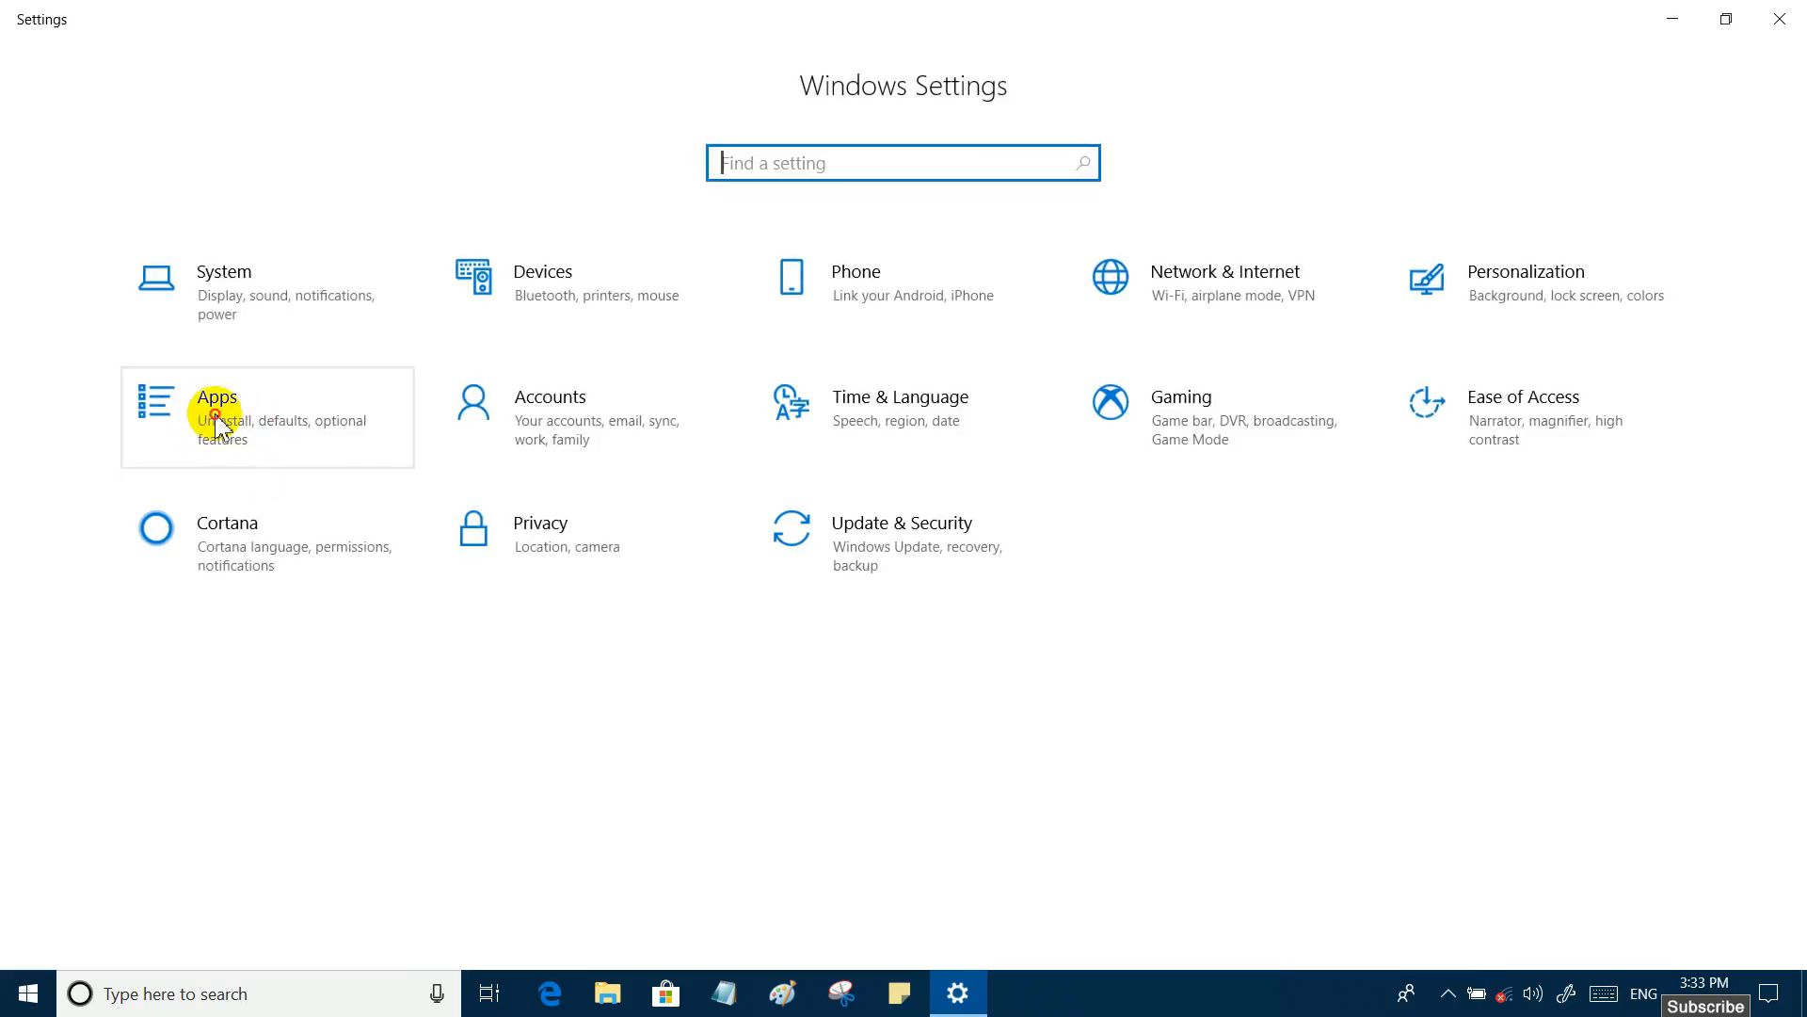
{"action": "left_click", "coordinate": [213, 420]}
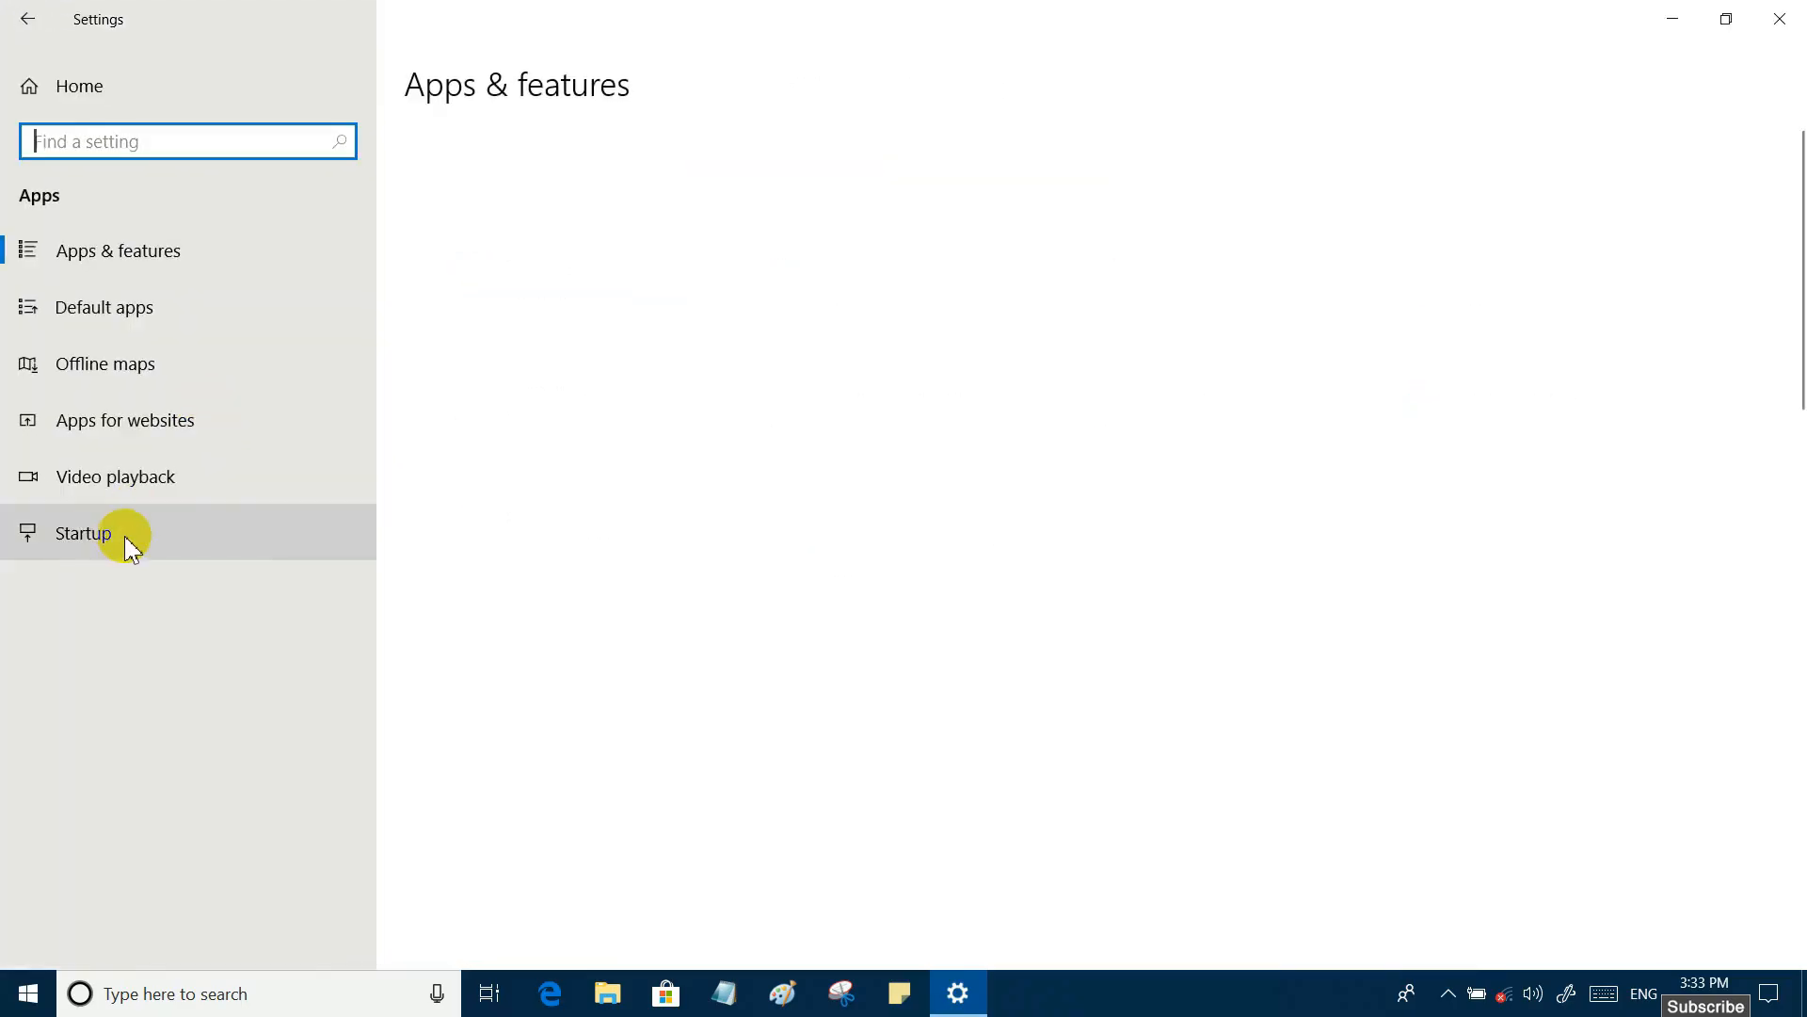
- Open the Startup app settings and Task Manager's startup list, and place the Task Manager window clear of the app switches in Settings
{"action": "left_click", "coordinate": [256, 536]}
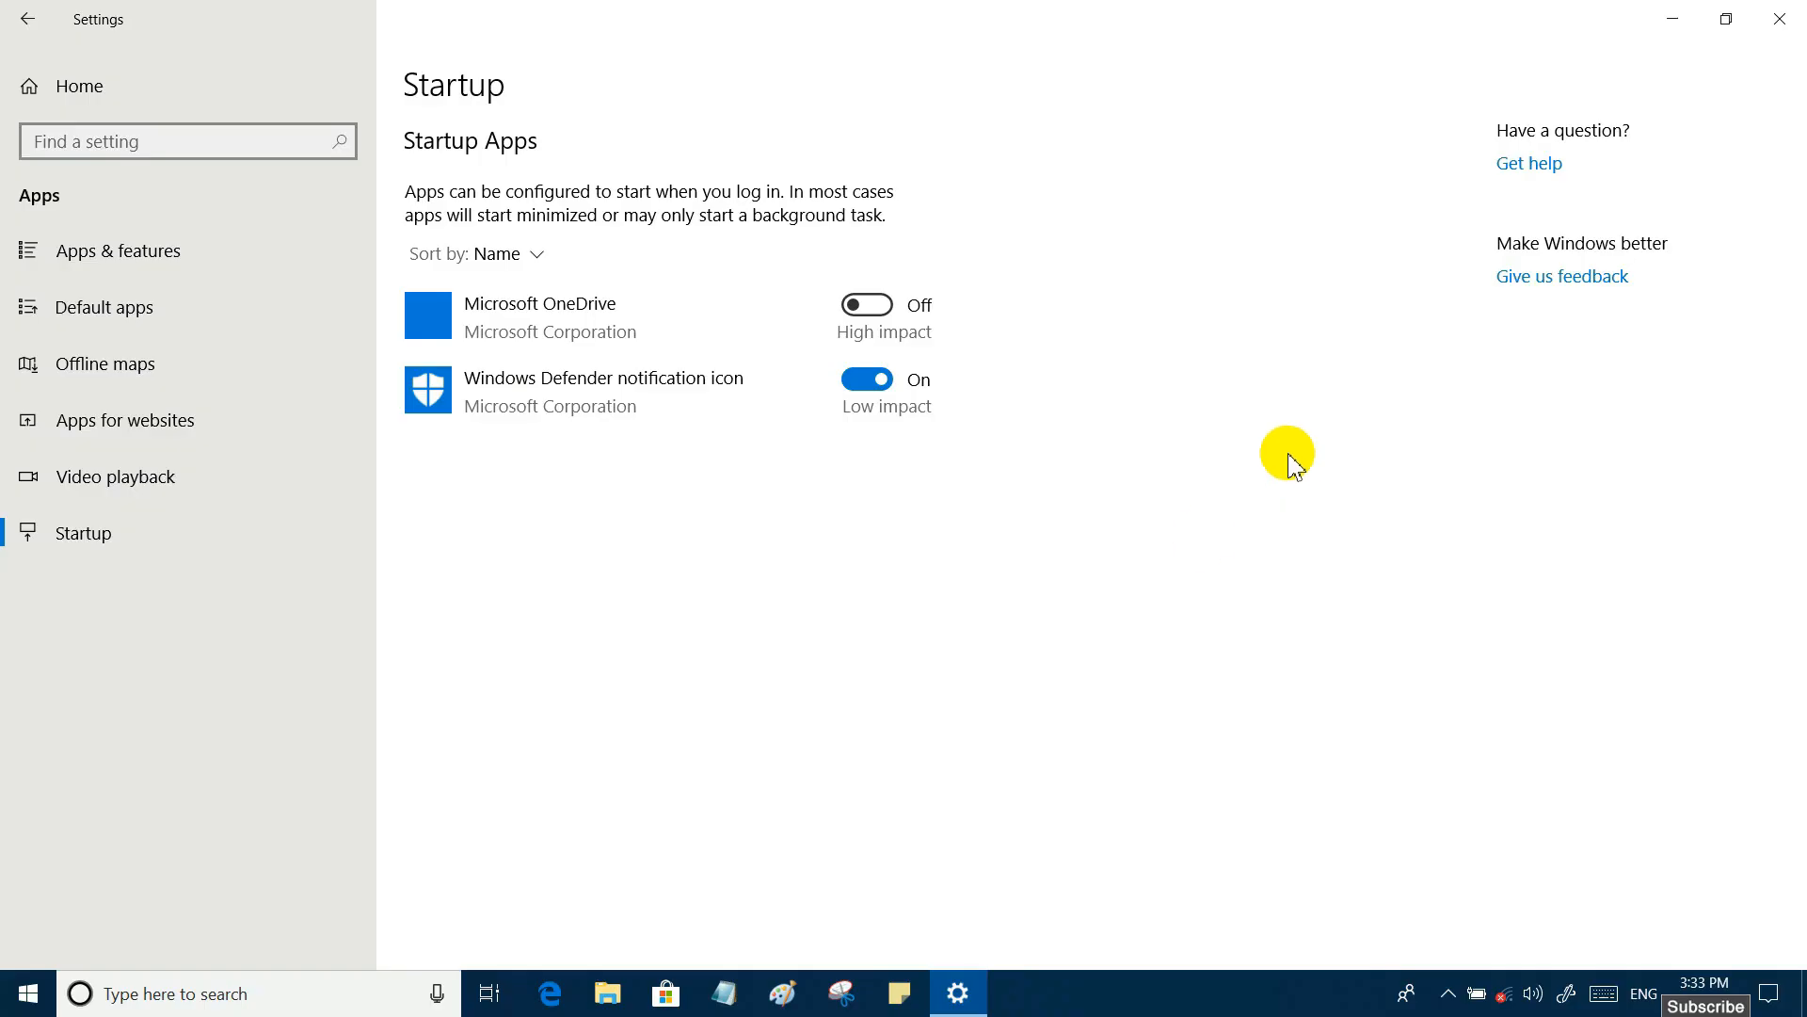
{"action": "right_click", "coordinate": [1174, 996]}
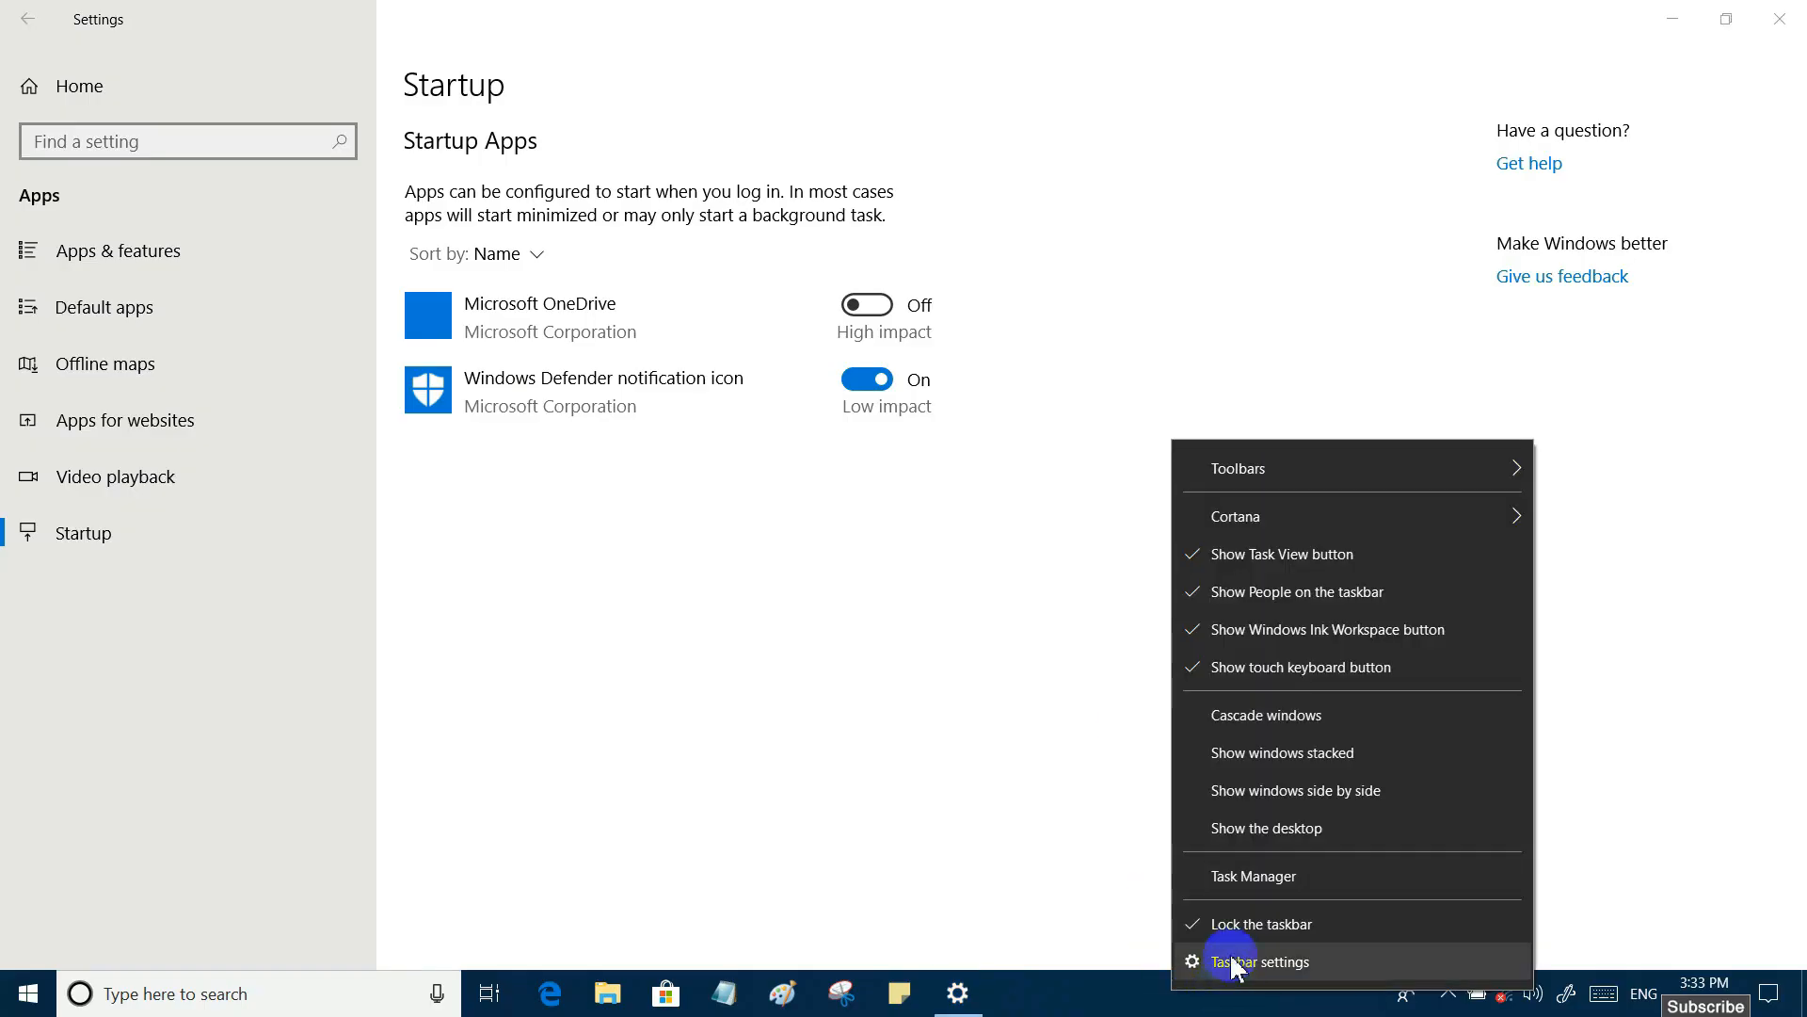
{"action": "left_click", "coordinate": [1251, 877]}
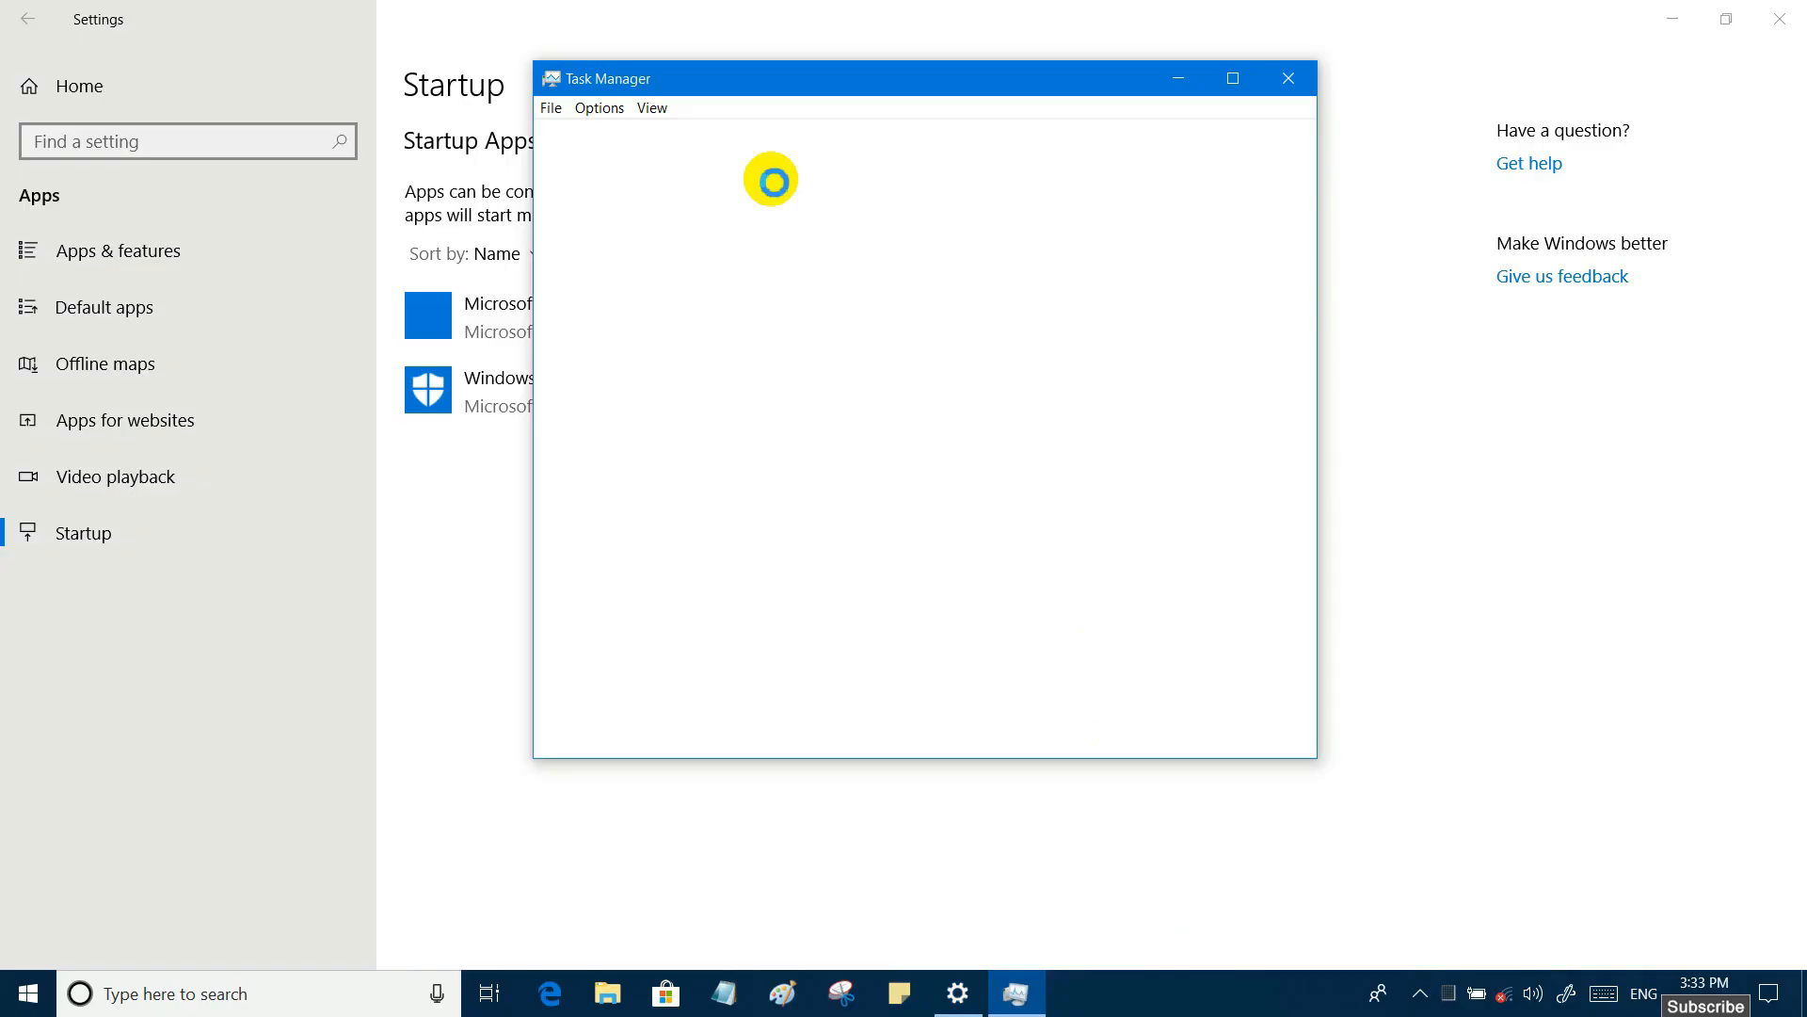
{"action": "left_click", "coordinate": [807, 138]}
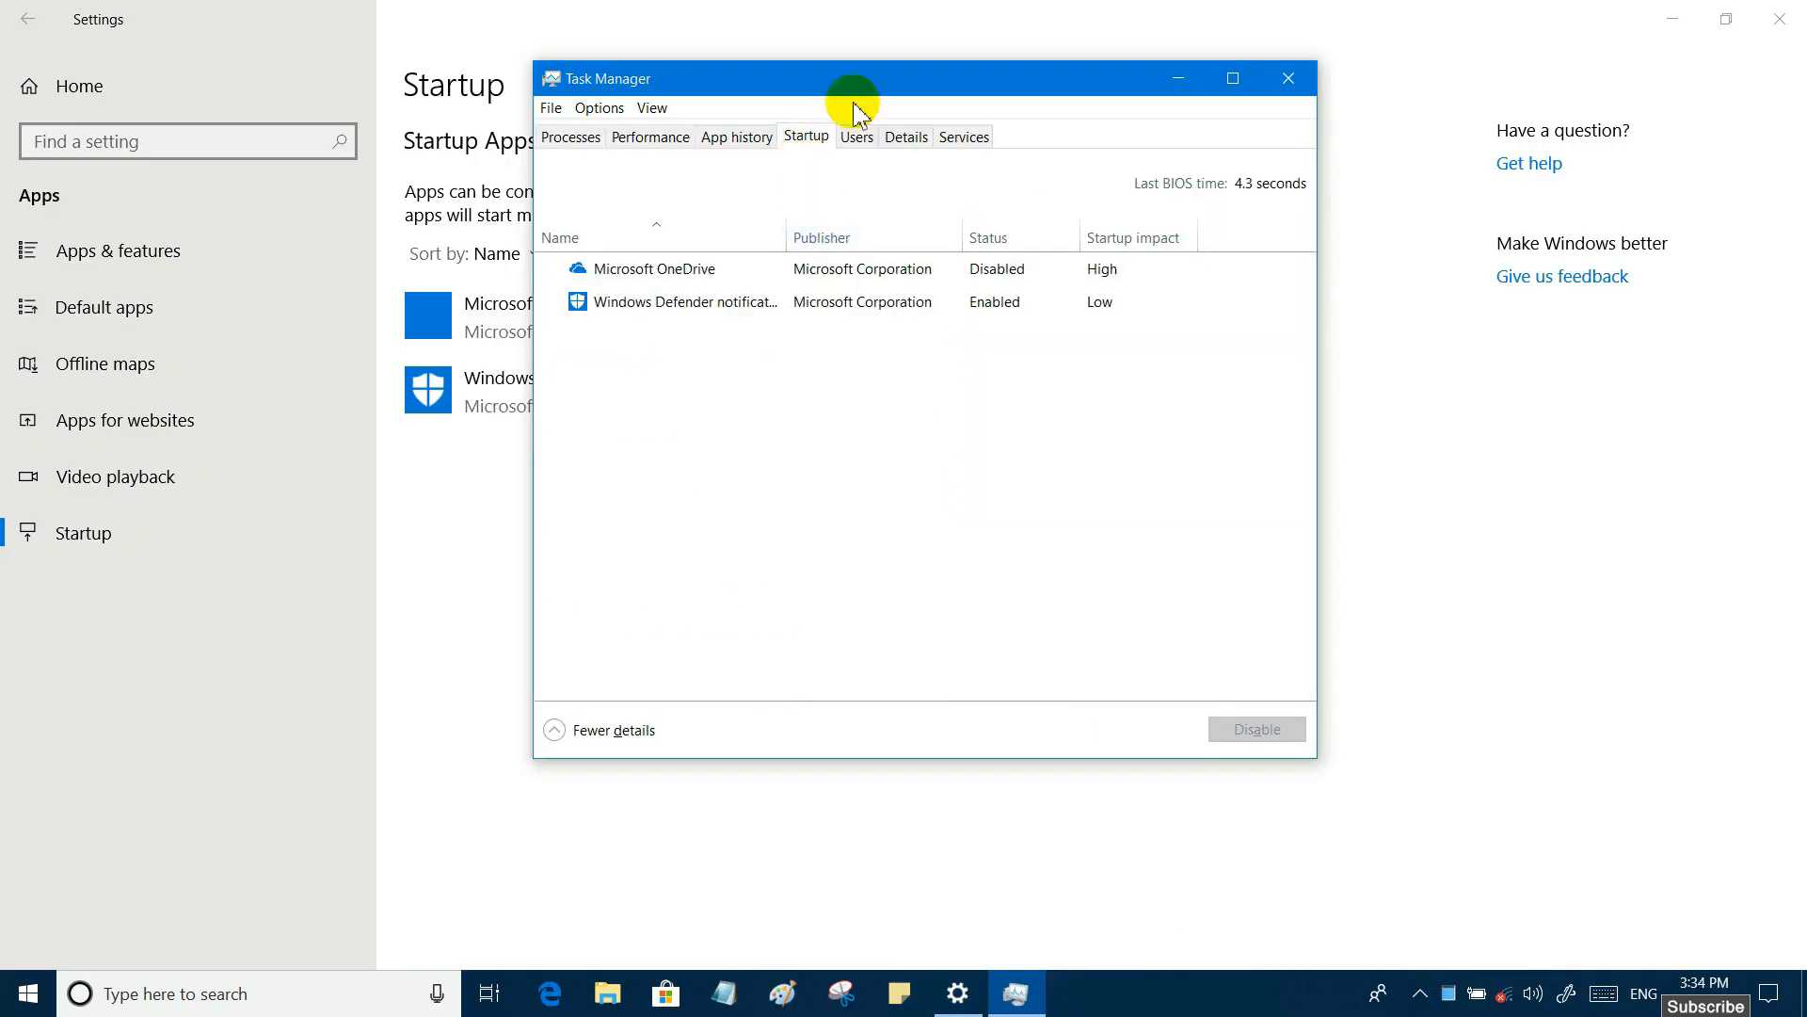
{"action": "left_click_drag", "start_coordinate": [876, 75], "coordinate": [1220, 102]}
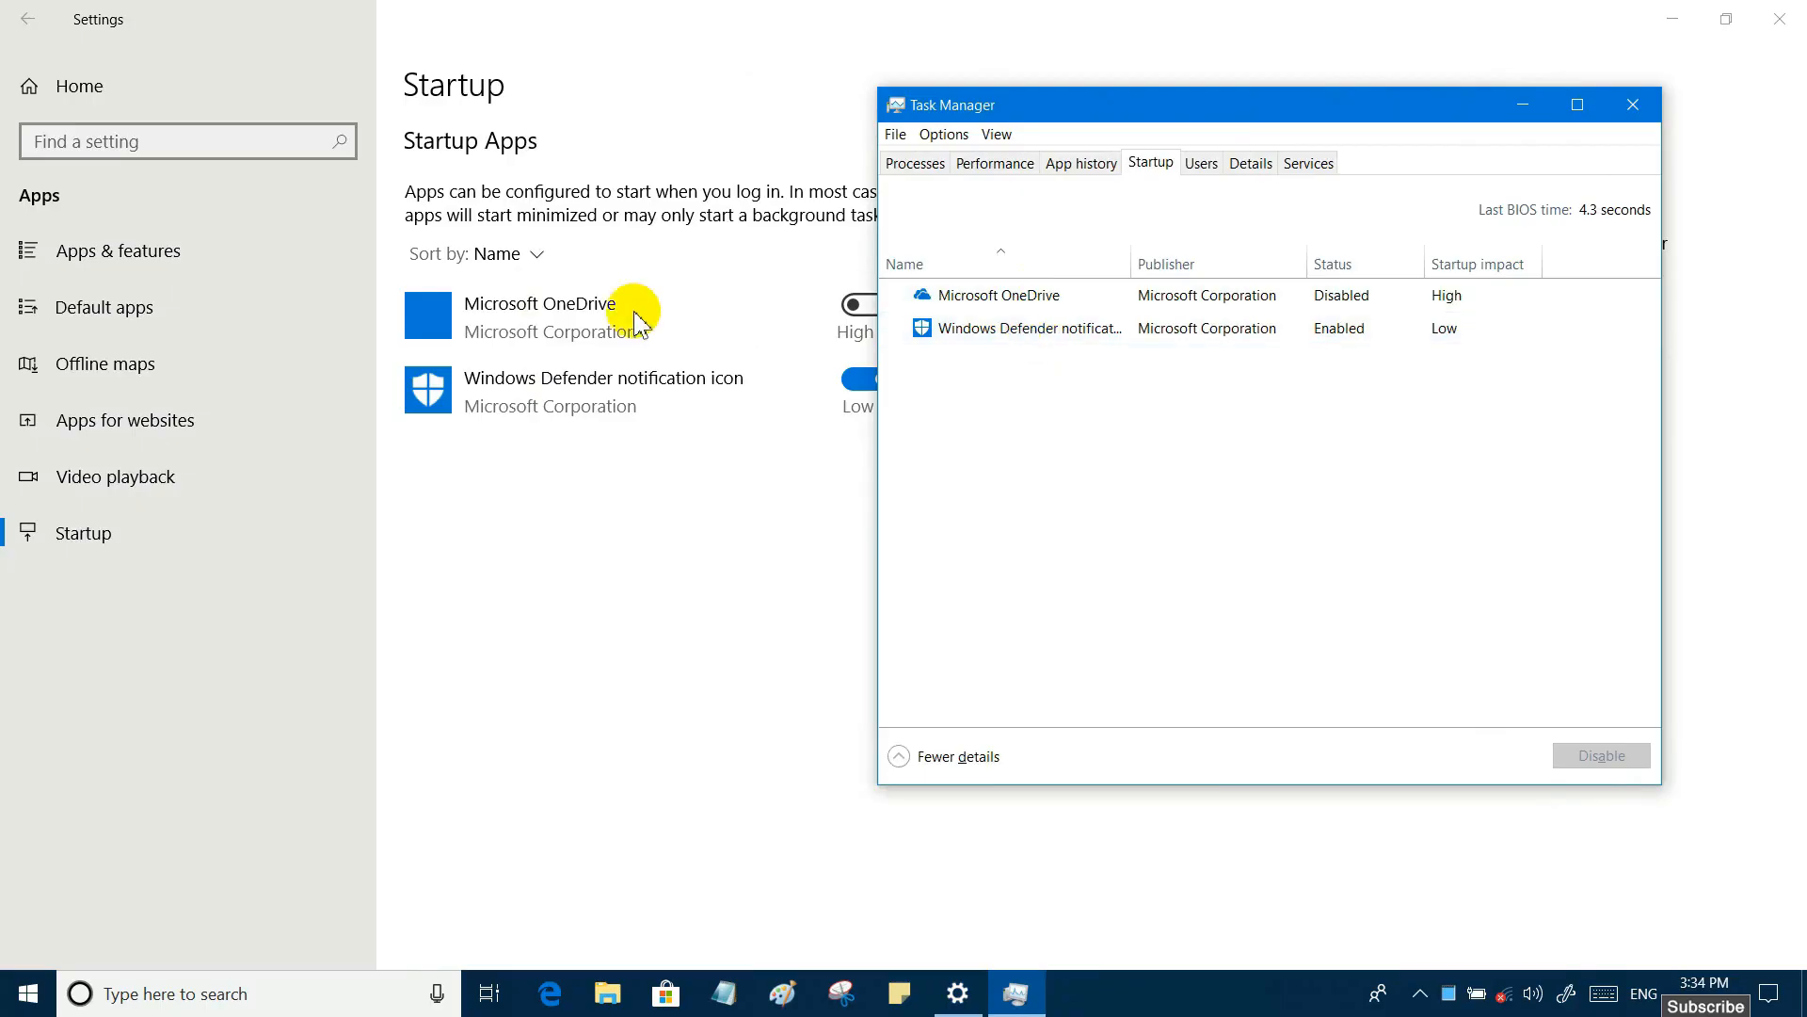
{"action": "left_click_drag", "start_coordinate": [1209, 121], "coordinate": [1262, 213]}
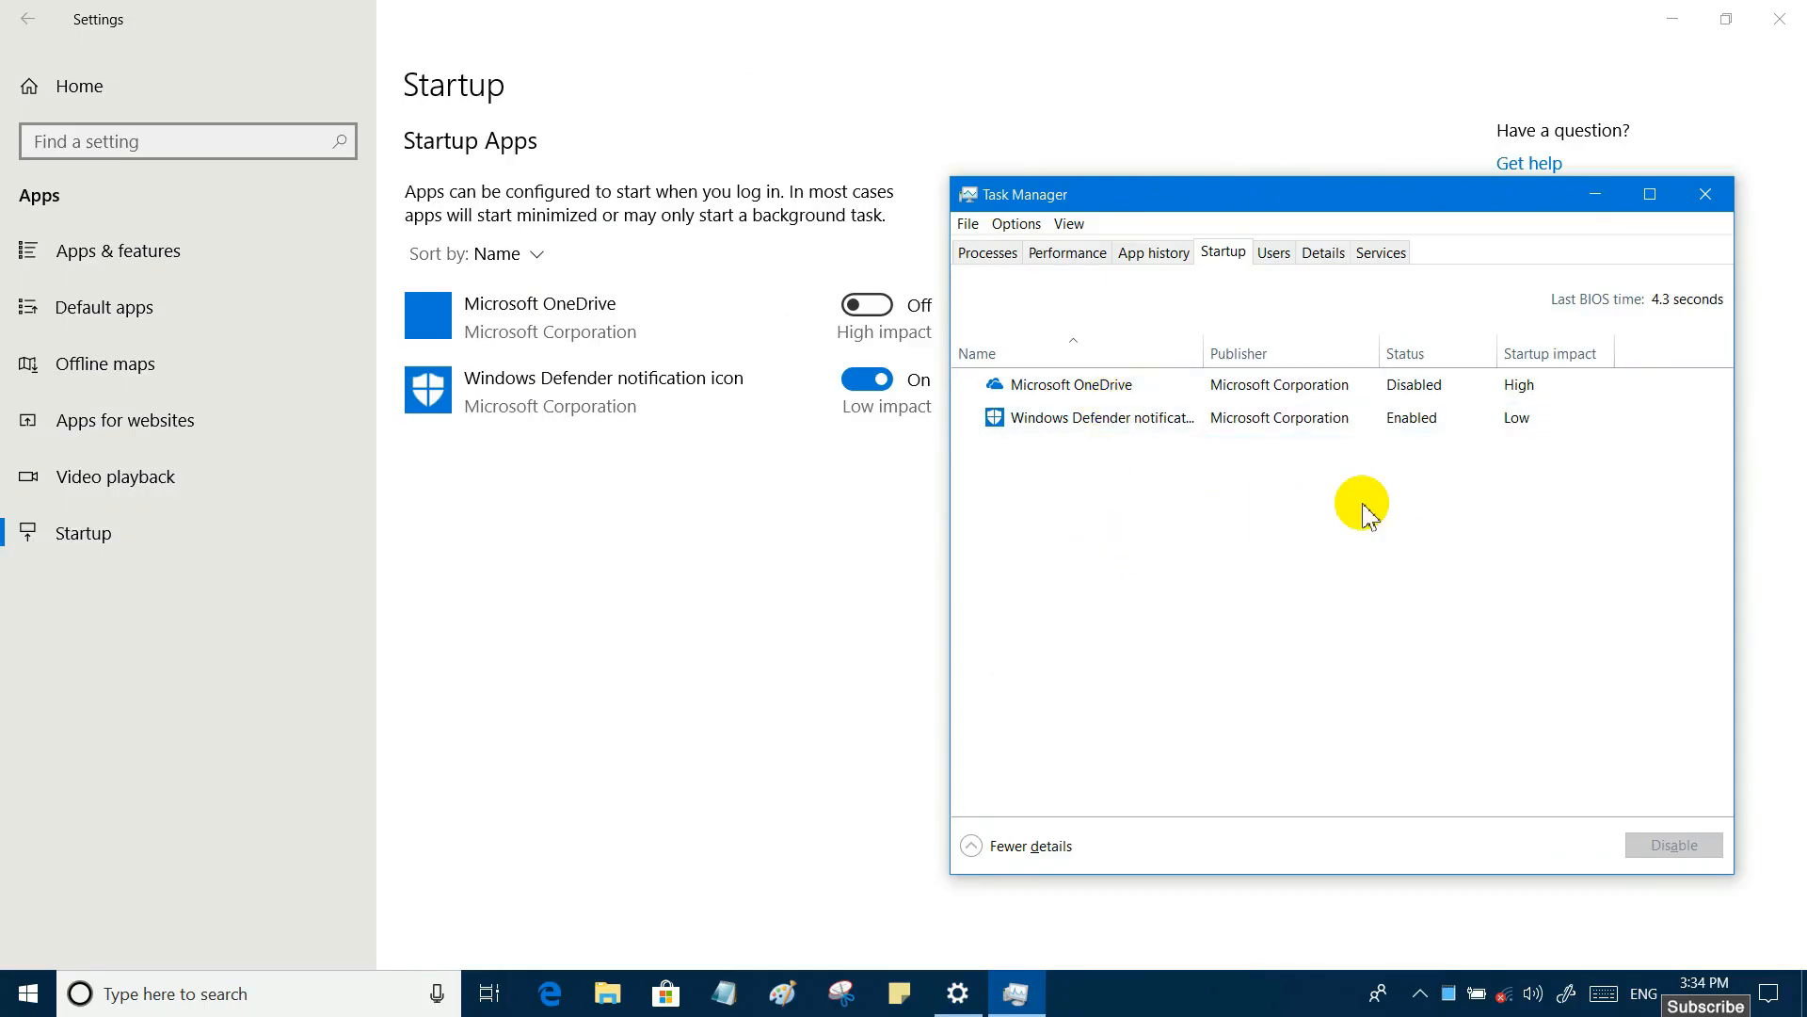
- Enable Microsoft OneDrive at startup in Task Manager, disable it again and close Task Manager
{"action": "left_click", "coordinate": [1050, 386]}
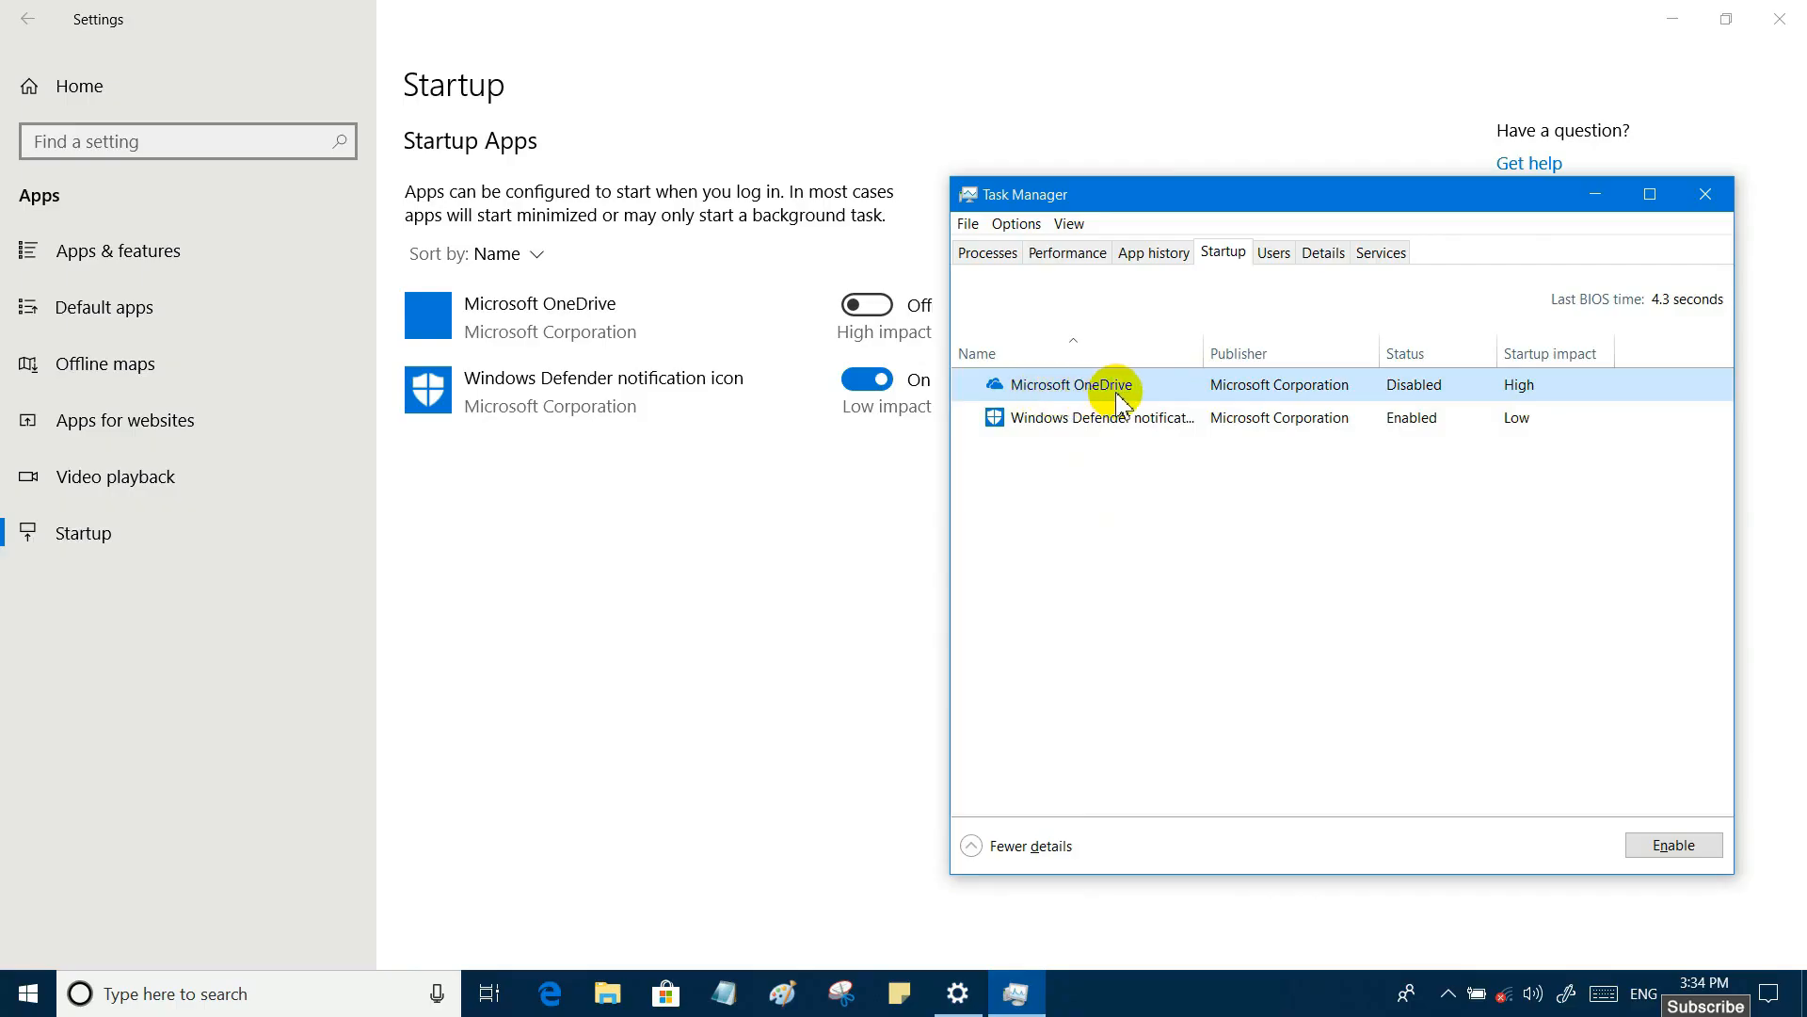
{"action": "left_click", "coordinate": [1675, 846]}
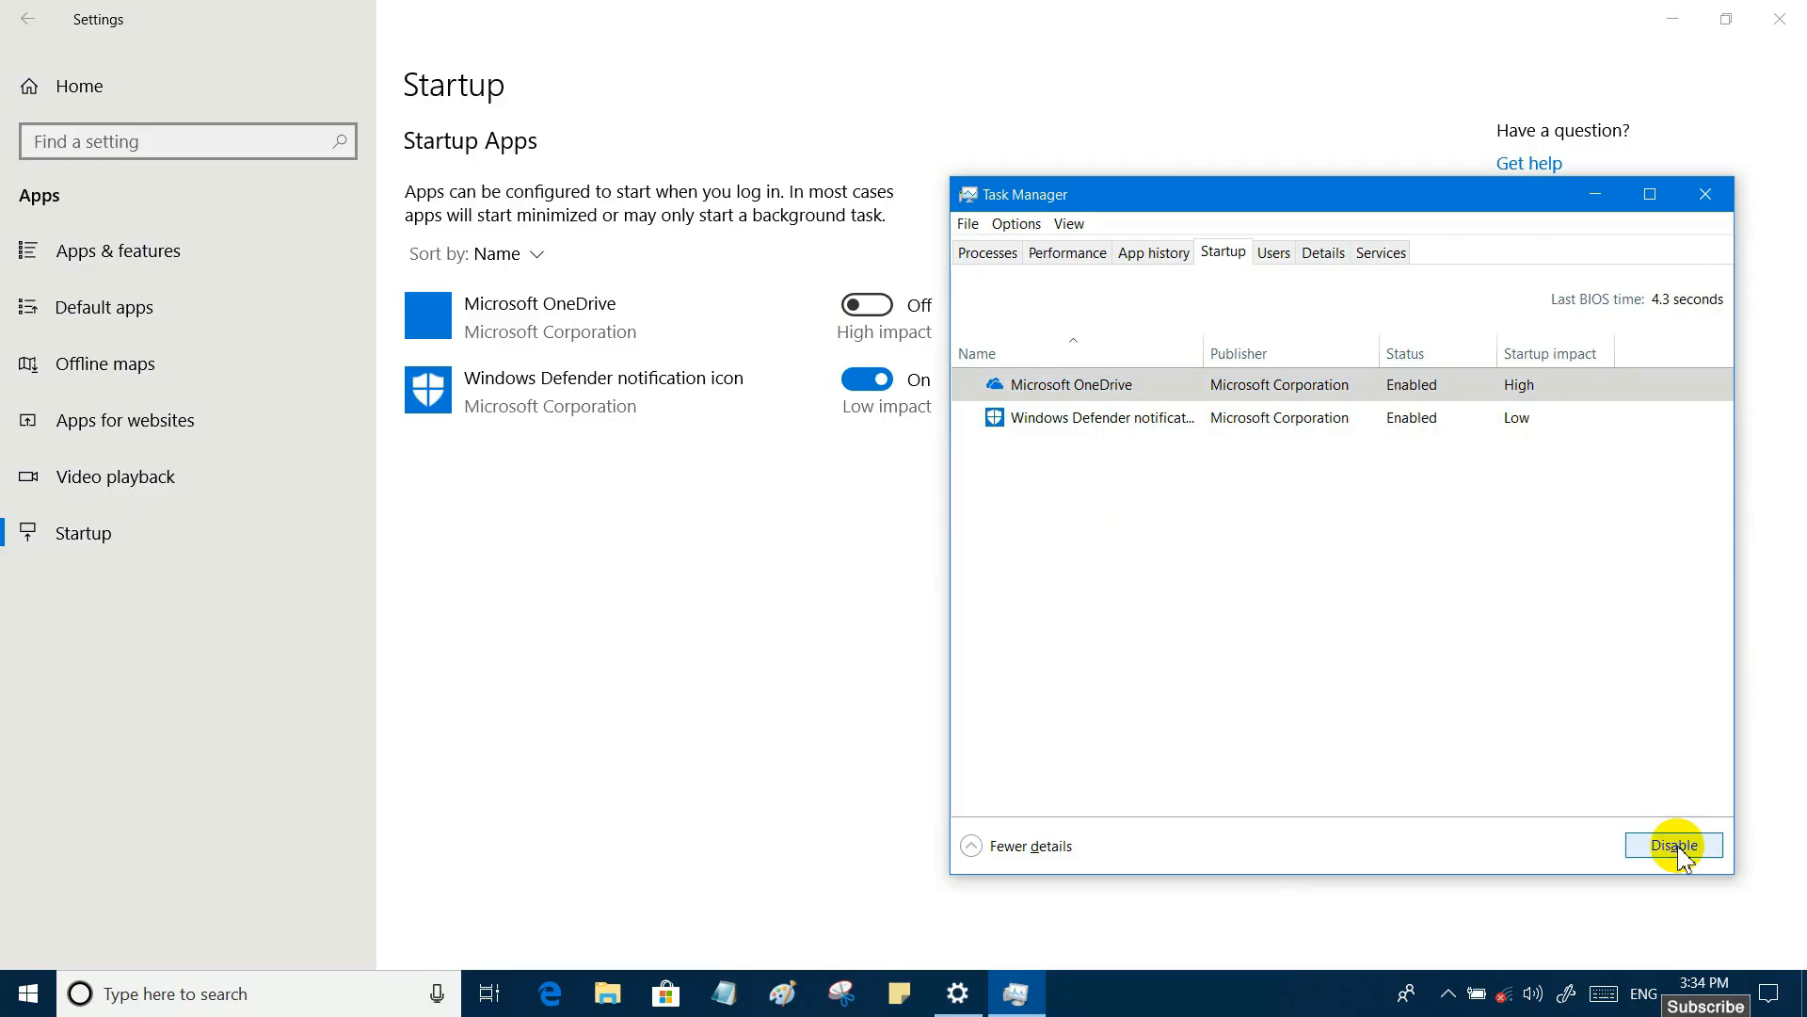
{"action": "left_click", "coordinate": [1676, 846]}
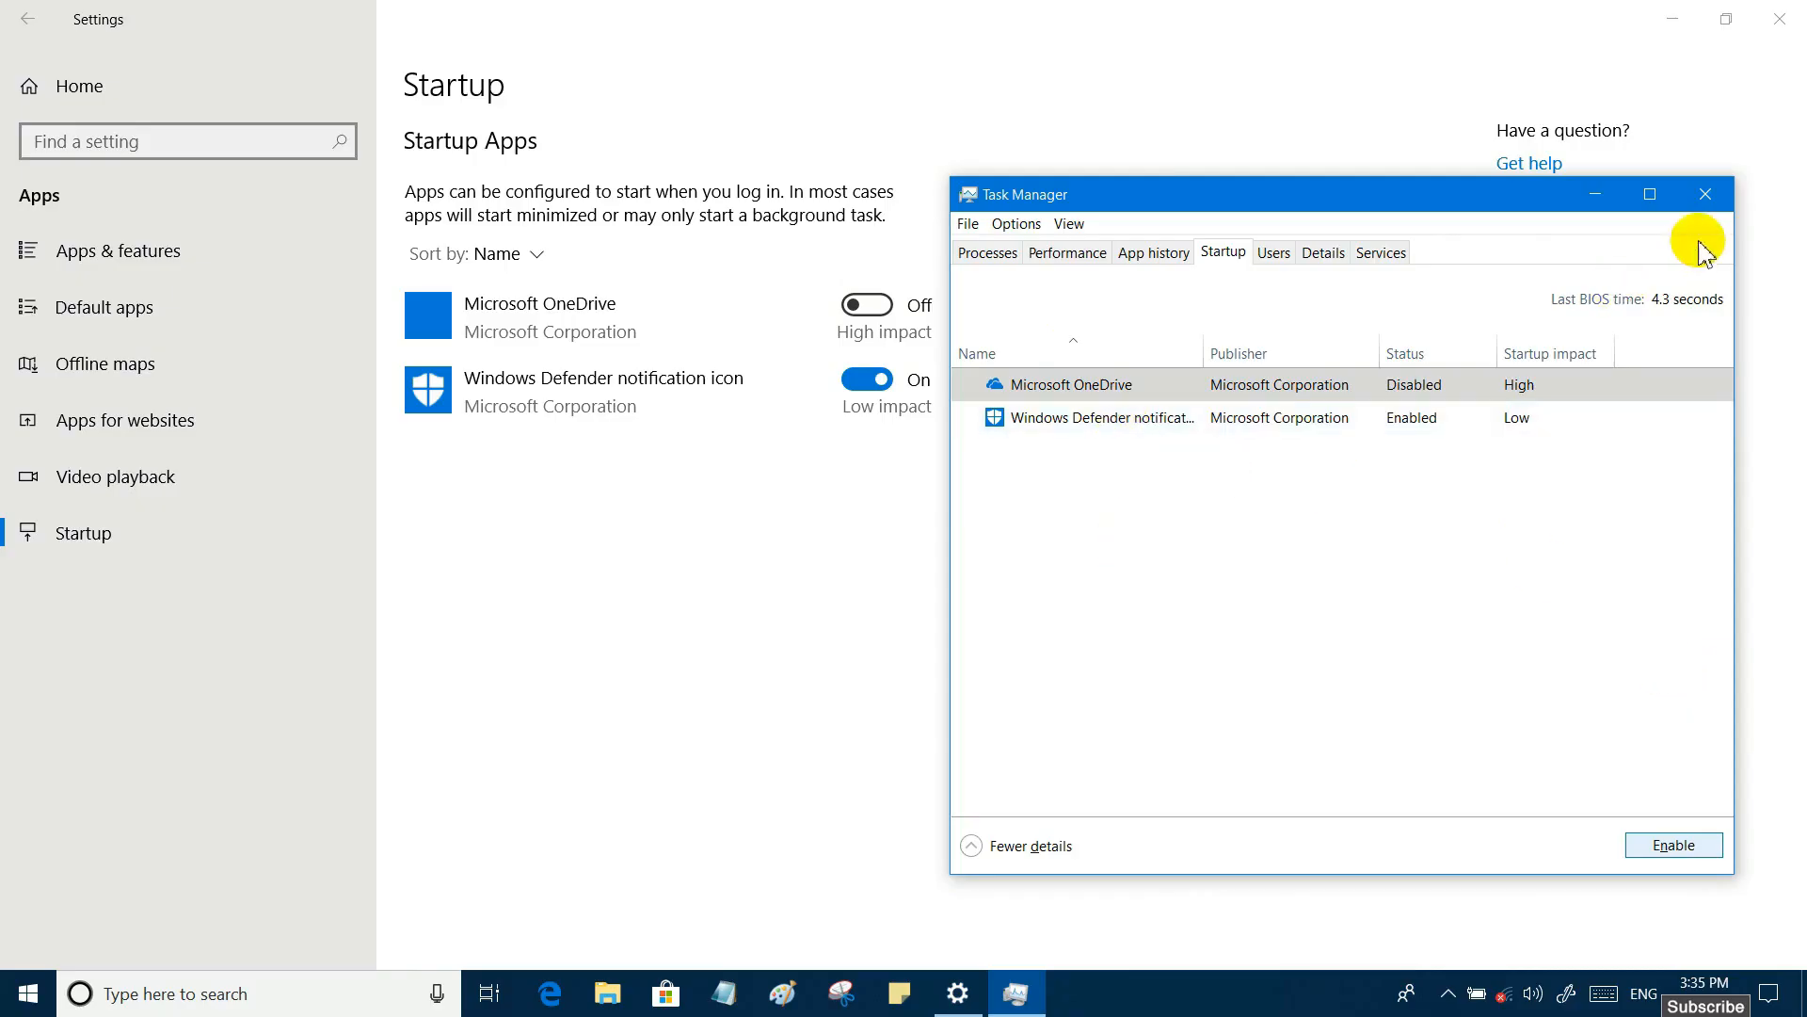
{"action": "left_click", "coordinate": [1707, 194]}
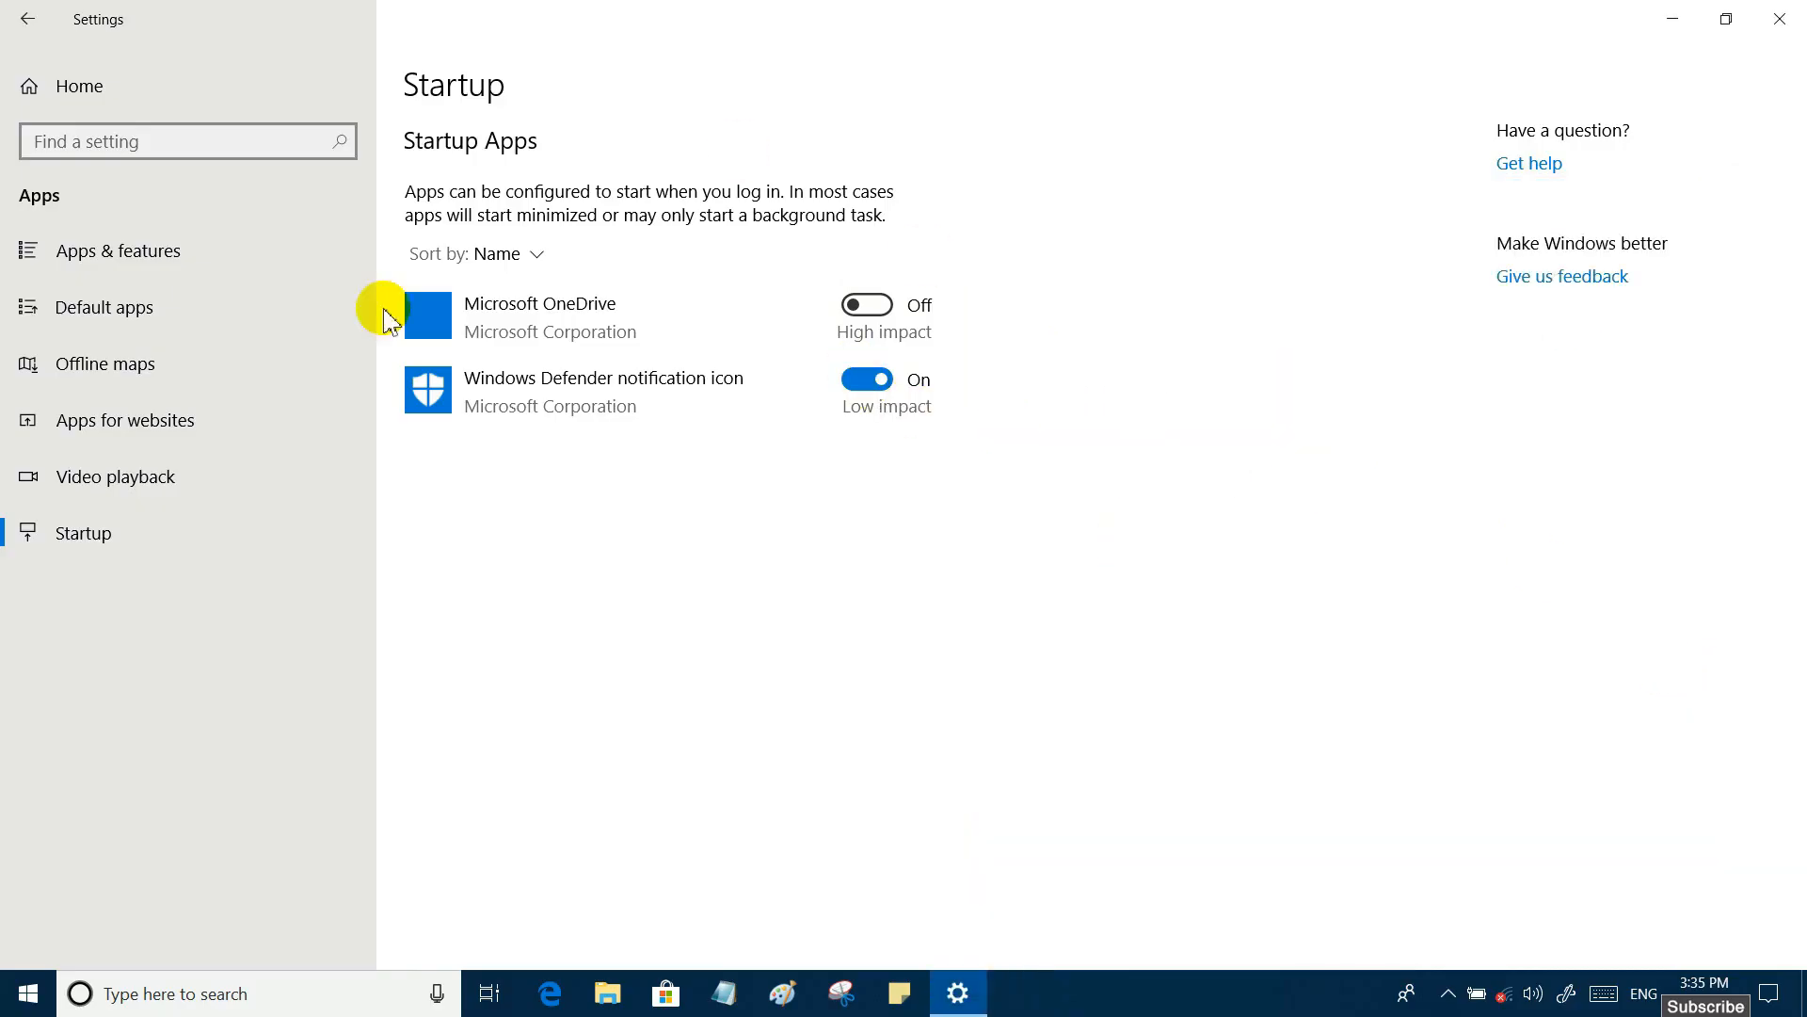
- Switch Microsoft OneDrive's startup on in Settings and turn it back off
{"action": "left_click", "coordinate": [882, 307]}
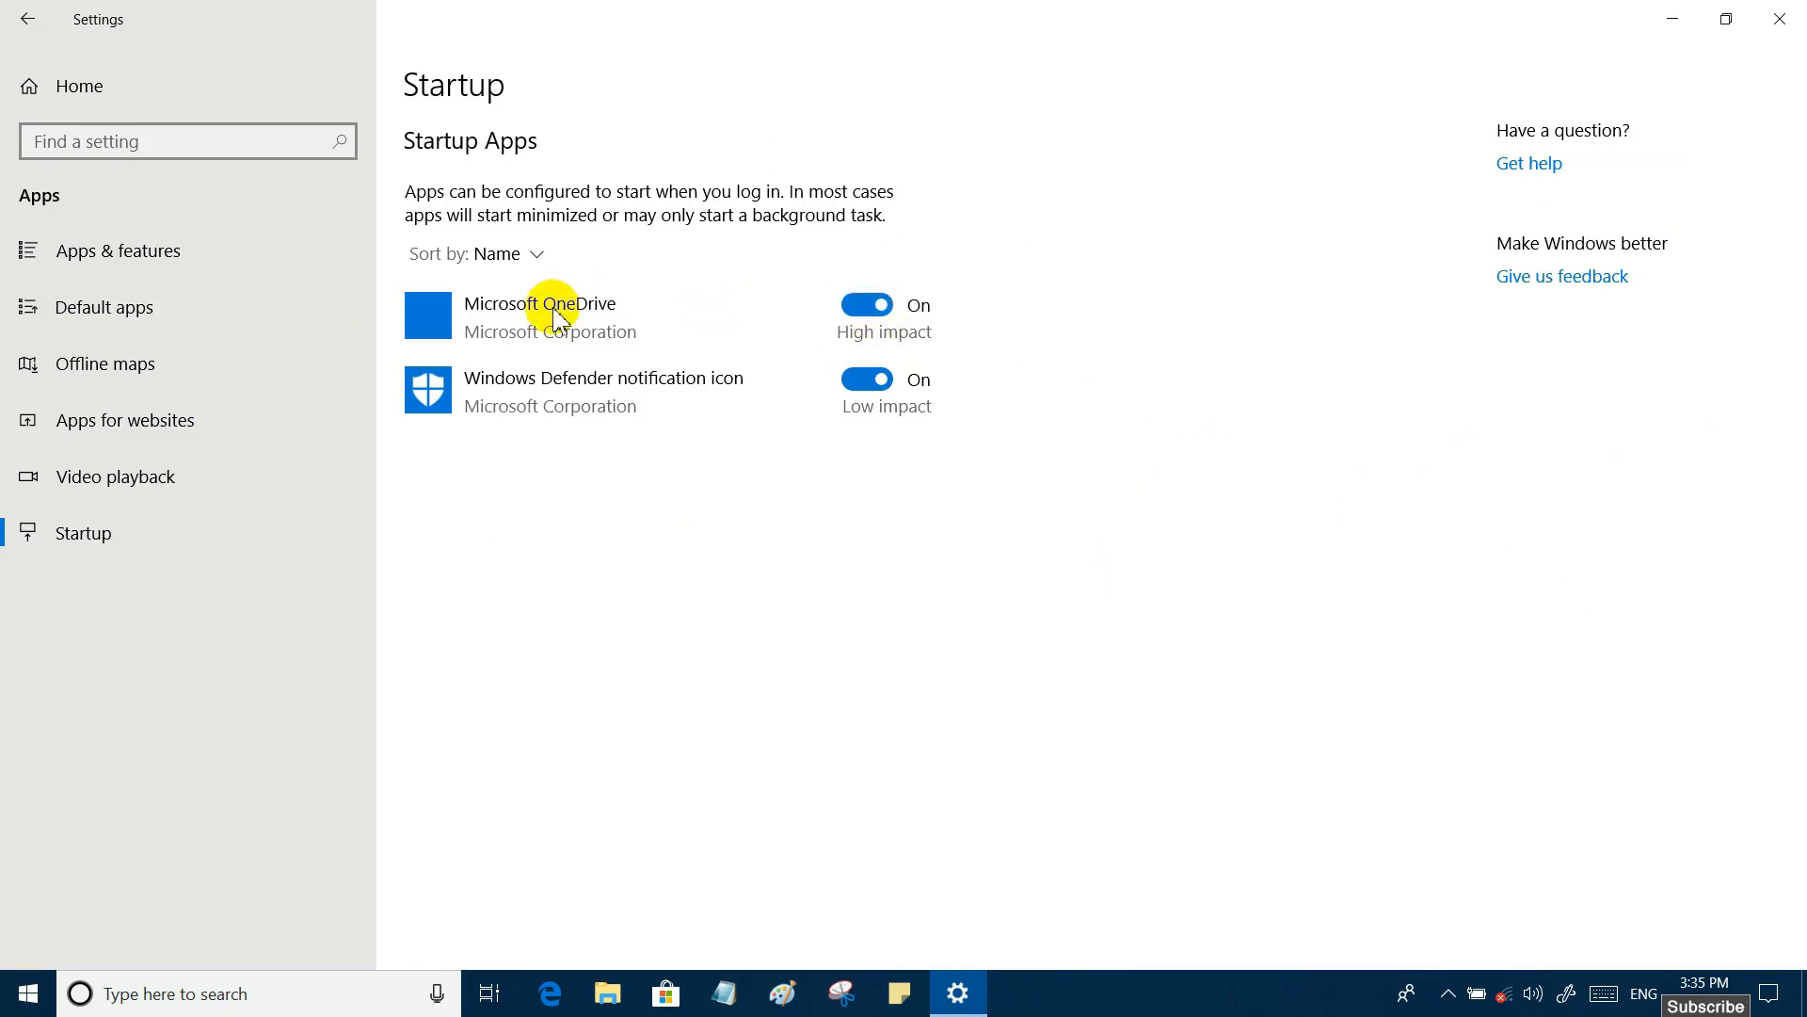
{"action": "left_click", "coordinate": [868, 305]}
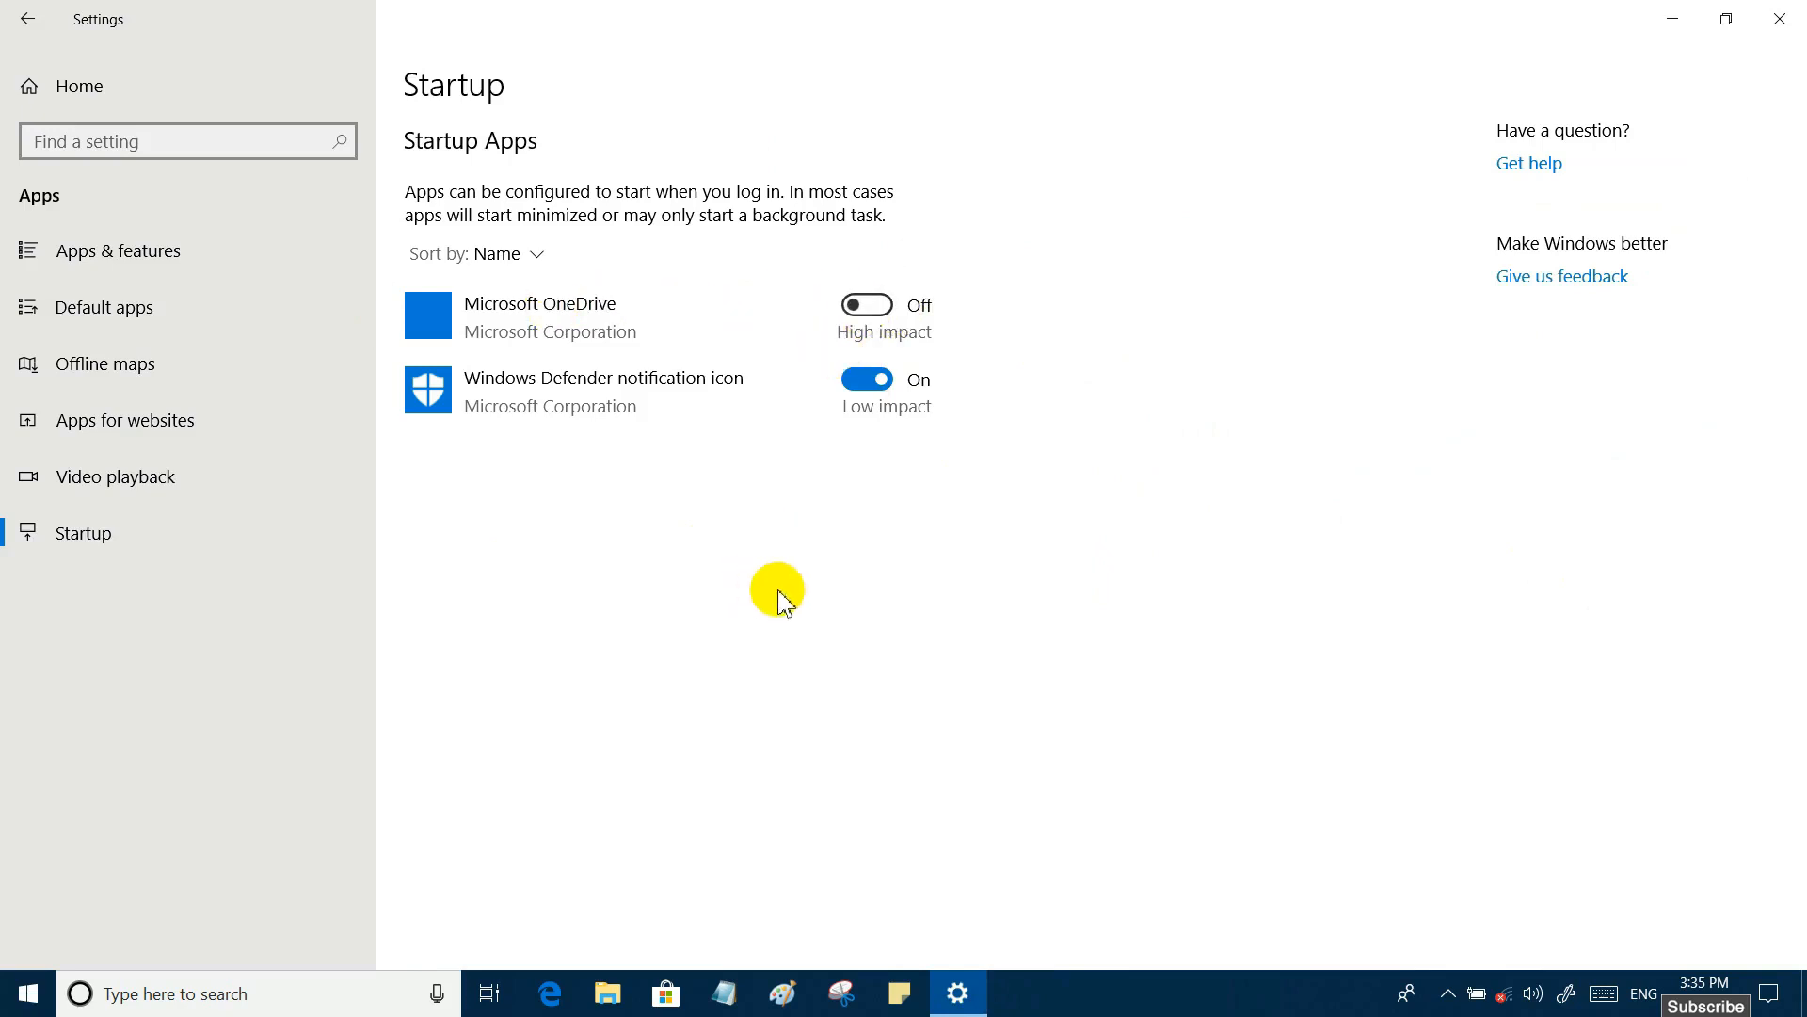